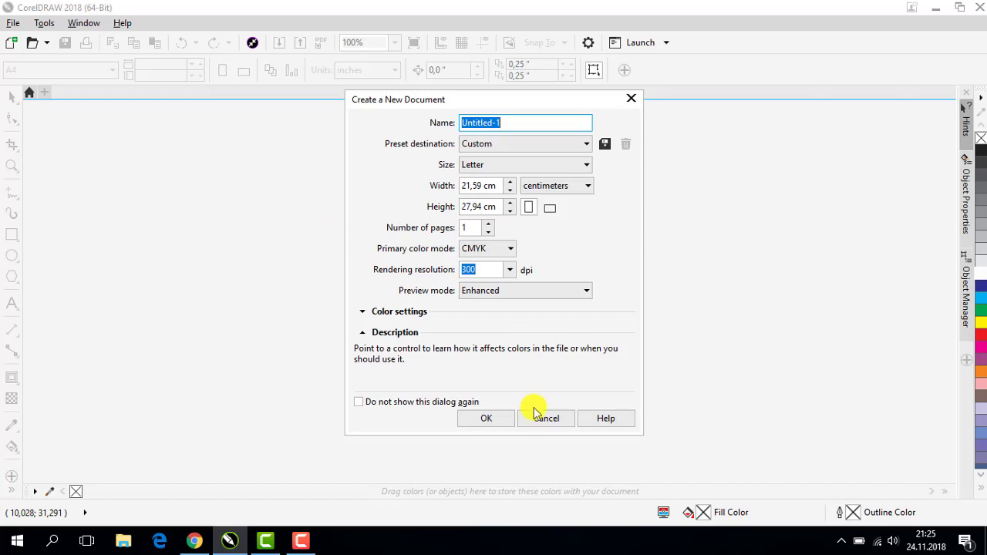
Create a Letter-size CMYK document in centimetres at 300 dpi and import the desktop photos onto the area left of the page
{"action": "left_click", "coordinate": [485, 418]}
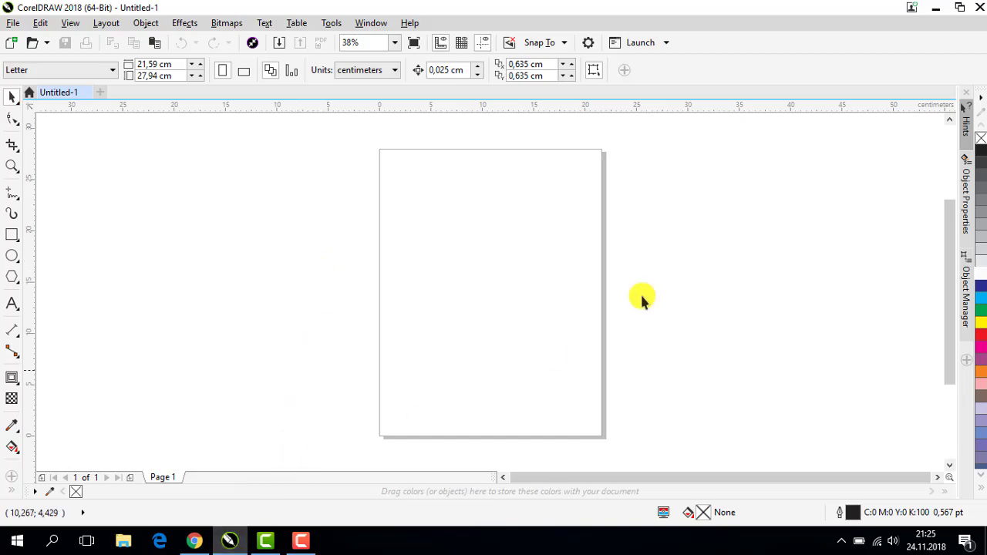
{"action": "left_click", "coordinate": [934, 11]}
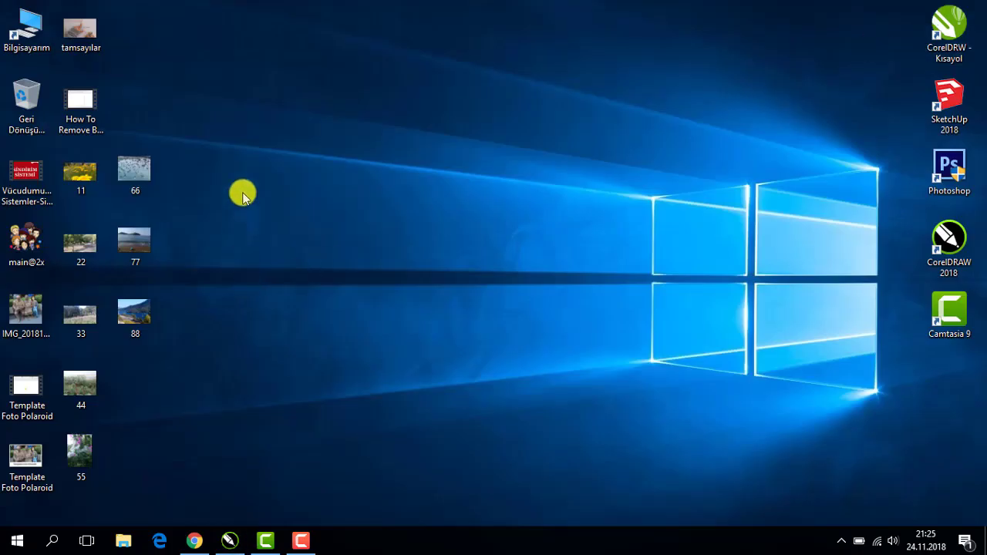
{"action": "left_click_drag", "start_coordinate": [241, 165], "coordinate": [268, 337]}
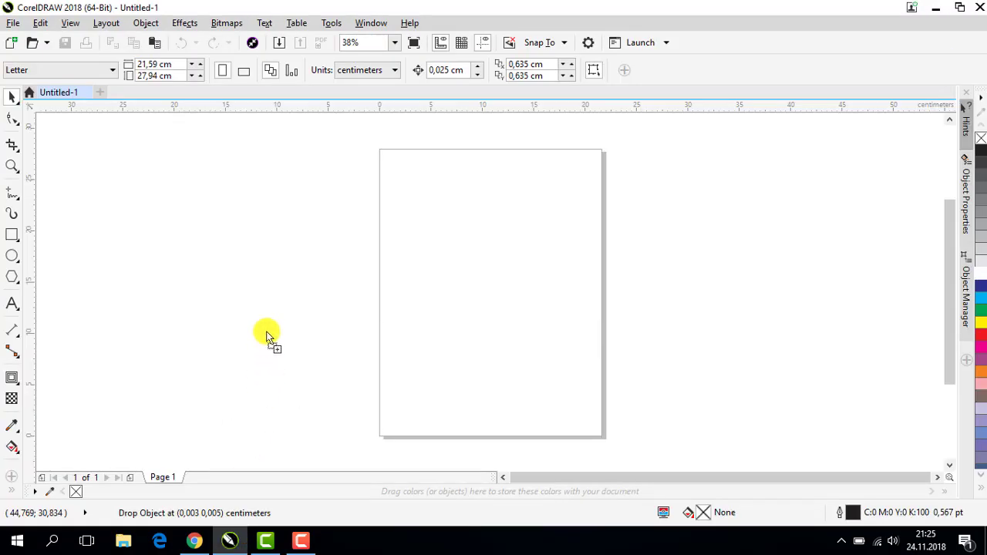
{"action": "left_click_drag", "start_coordinate": [204, 272], "coordinate": [203, 272]}
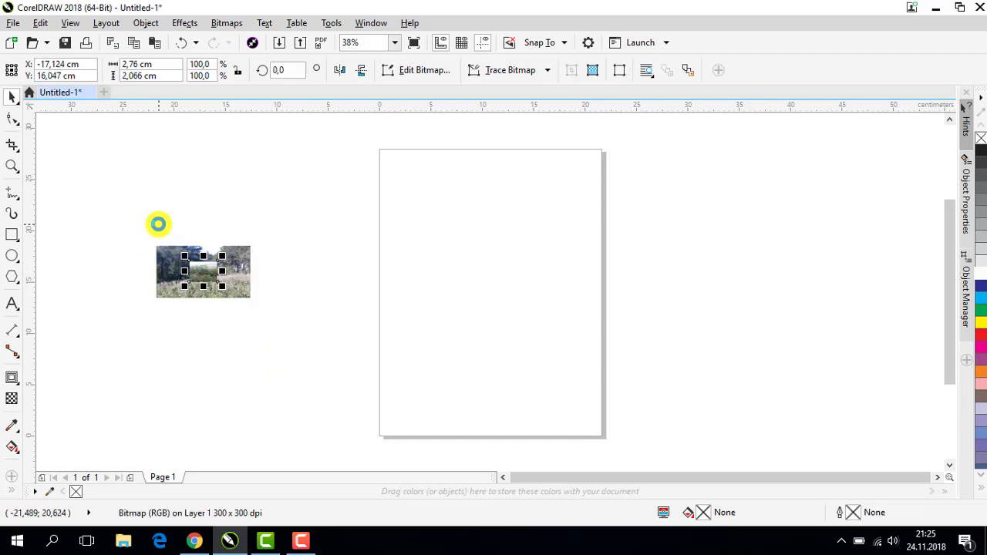
{"action": "left_click", "coordinate": [158, 225]}
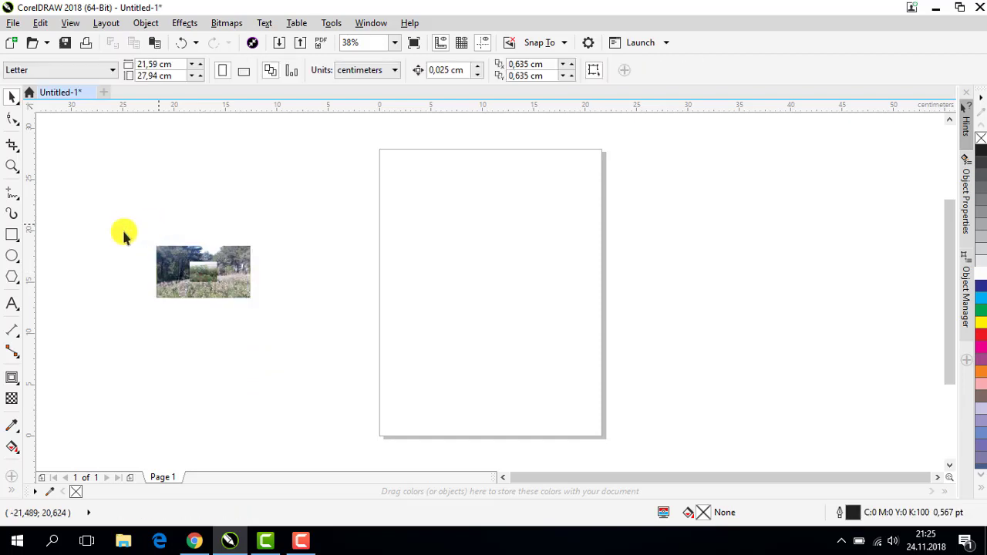
Draw a rectangle about 8.38 × 5.77 cm between the photos and the page, and place a copy flush against its right edge
{"action": "left_click", "coordinate": [12, 236]}
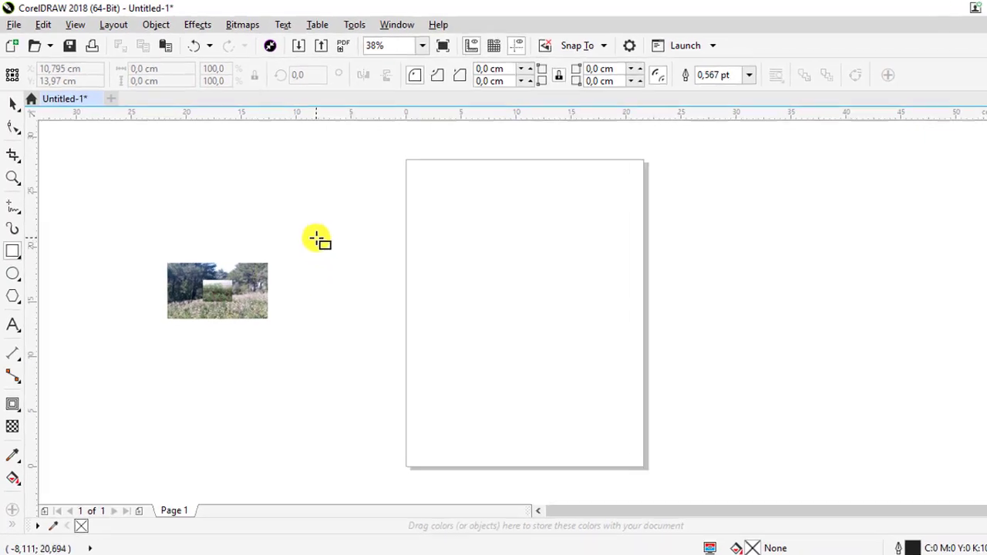
{"action": "left_click_drag", "start_coordinate": [314, 235], "coordinate": [372, 312]}
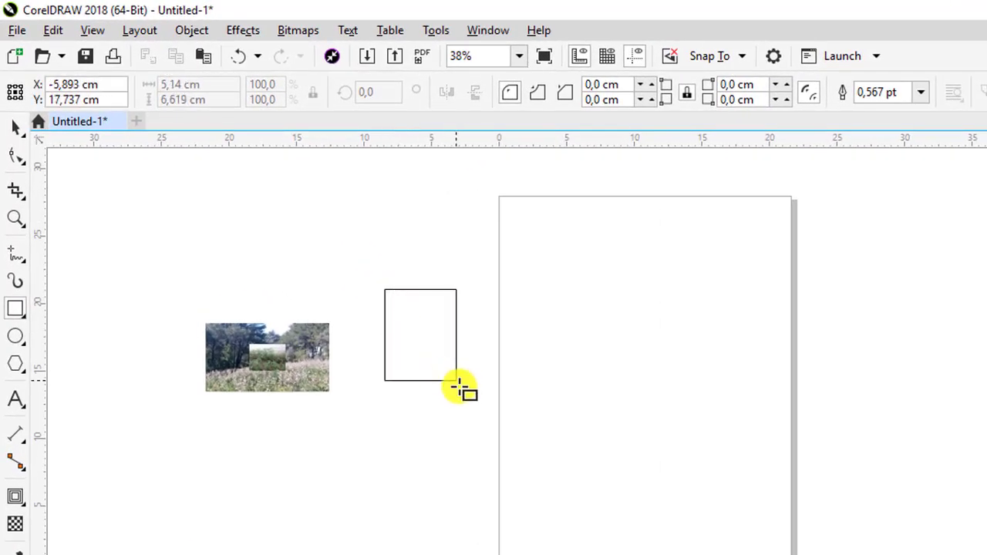
{"action": "left_click_drag", "start_coordinate": [457, 382], "coordinate": [499, 367]}
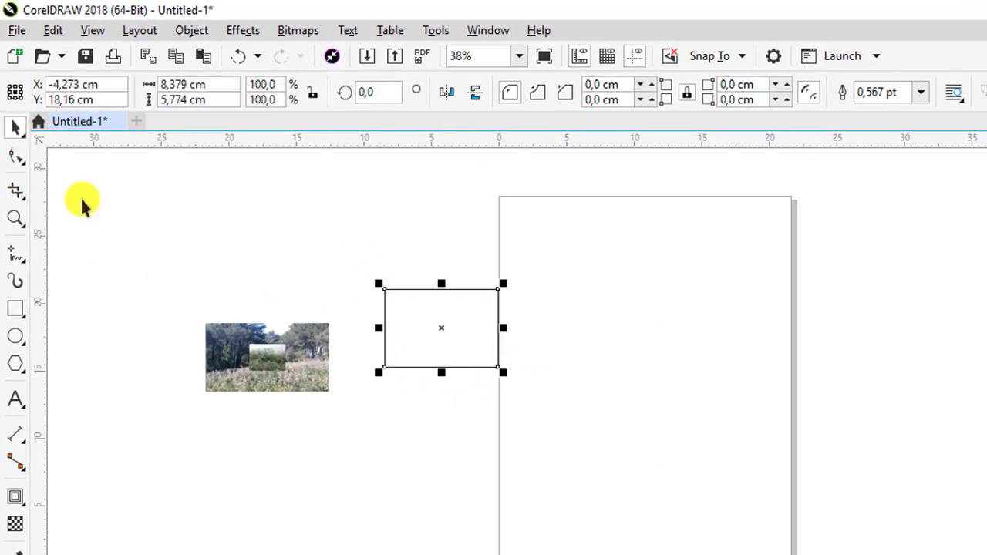
{"action": "scroll", "coordinate": [462, 335], "scroll_direction": "up", "scroll_amount": 2}
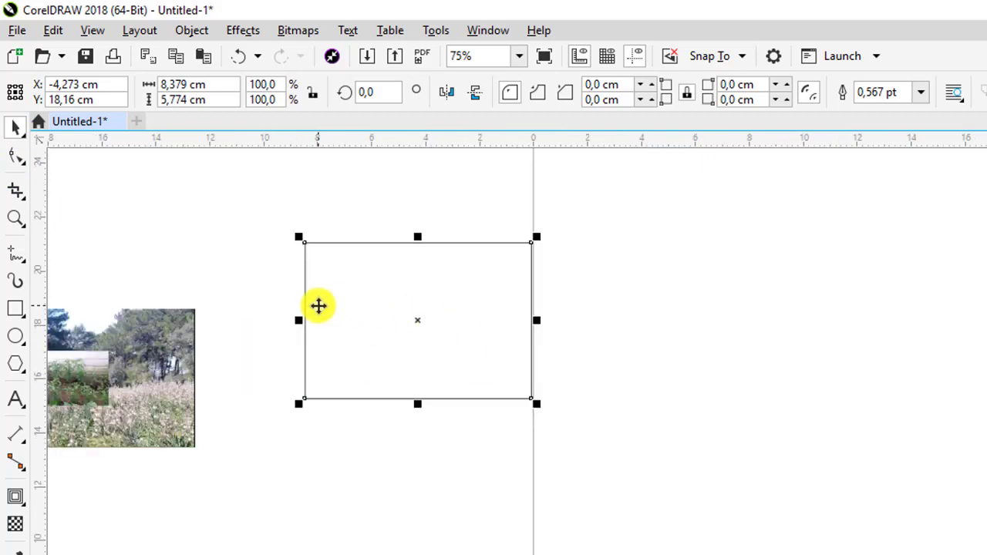
{"action": "left_click_drag", "start_coordinate": [303, 319], "coordinate": [529, 324]}
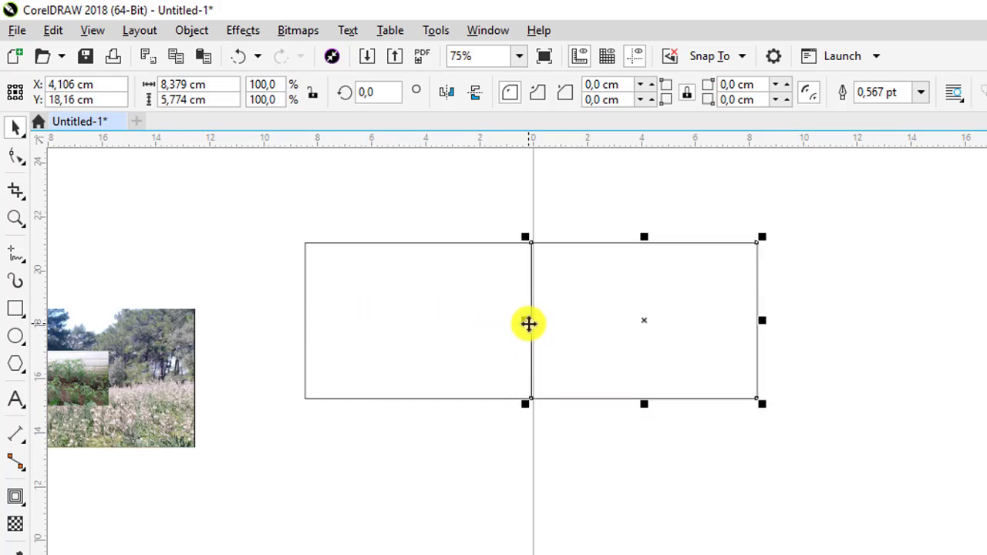
Mirror a copy of both rectangles, narrowed to about 14.56 cm, onto the row's right end, and copy that pair beneath the row's left end
{"action": "left_click", "coordinate": [491, 332]}
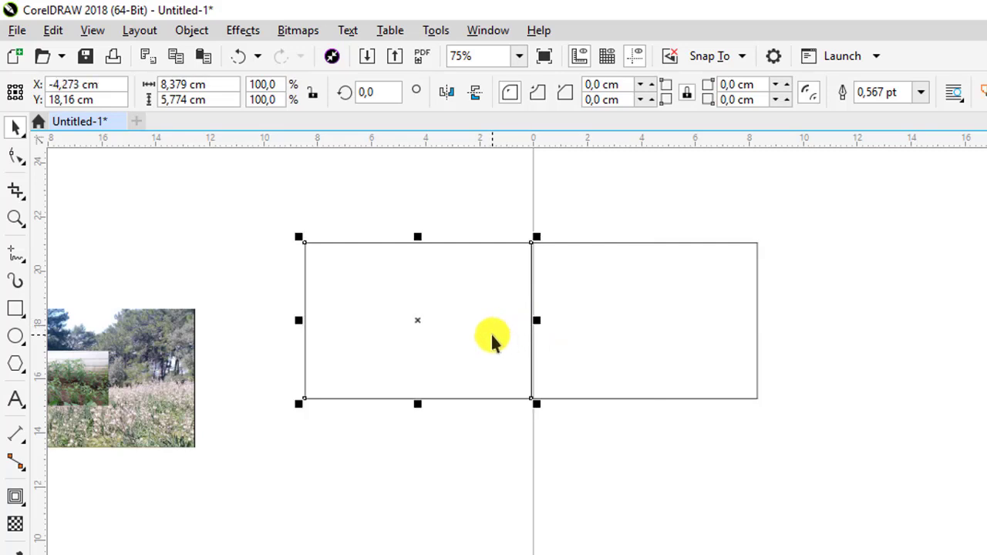
{"action": "left_click", "coordinate": [659, 351], "text": "shift"}
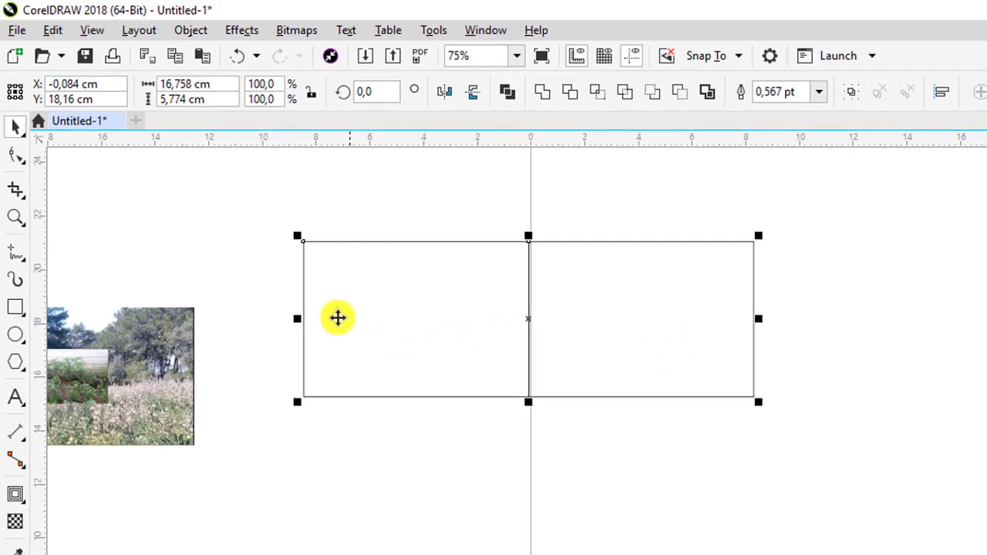
{"action": "left_click_drag", "start_coordinate": [227, 246], "coordinate": [871, 247]}
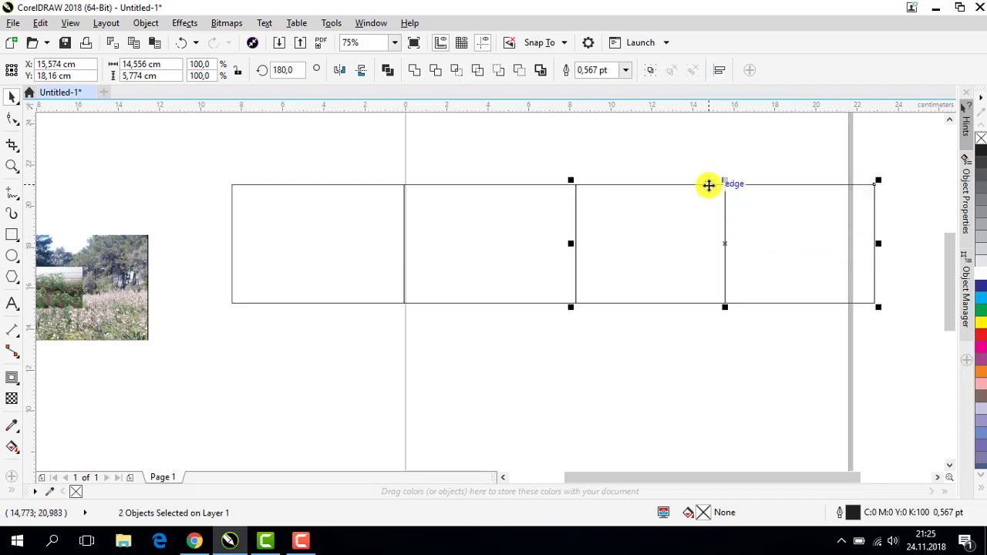
{"action": "left_click_drag", "start_coordinate": [709, 185], "coordinate": [365, 305]}
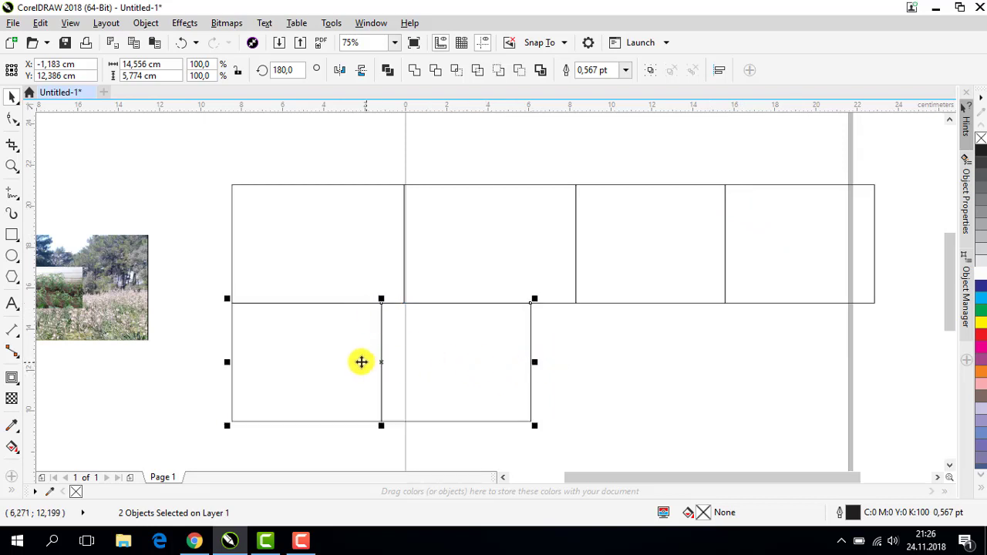
Narrow the first lower rectangle to about 4.08 cm and resize the second to about 9.7 cm so it meets the first one's edge
{"action": "left_click", "coordinate": [637, 355]}
{"action": "left_click", "coordinate": [379, 362]}
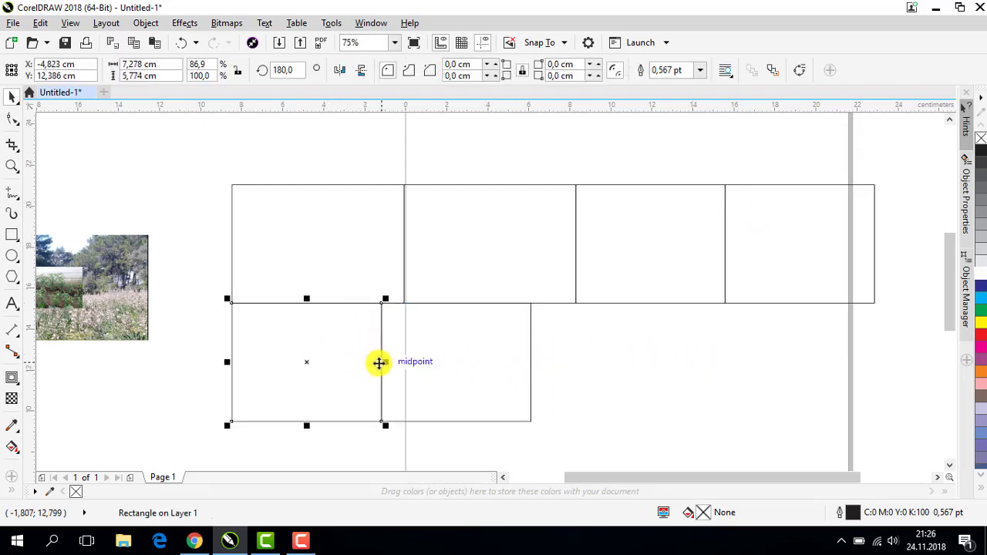
{"action": "left_click_drag", "start_coordinate": [385, 362], "coordinate": [315, 362]}
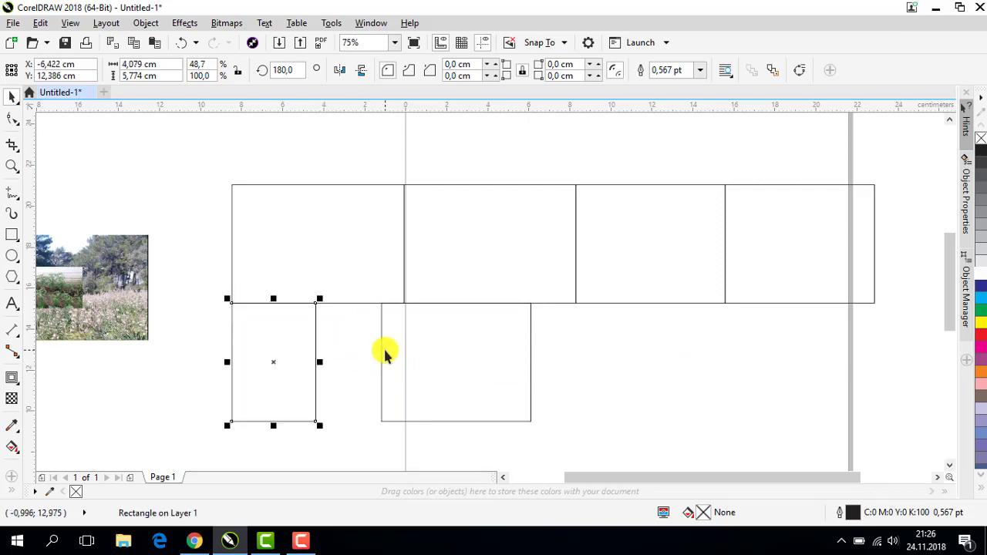
{"action": "left_click", "coordinate": [377, 361]}
{"action": "left_click_drag", "start_coordinate": [375, 362], "coordinate": [311, 352]}
{"action": "left_click_drag", "start_coordinate": [532, 362], "coordinate": [515, 363]}
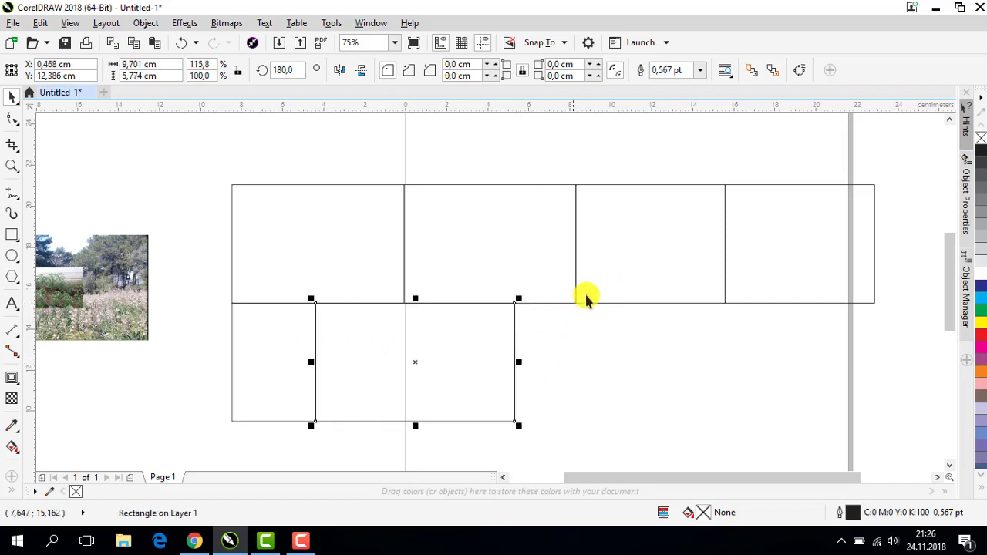
Move the upper row's last rectangle to the end of the lower row and widen it to about 10.26 cm, level with the upper row
{"action": "left_click", "coordinate": [769, 198]}
{"action": "left_click_drag", "start_coordinate": [760, 185], "coordinate": [561, 307]}
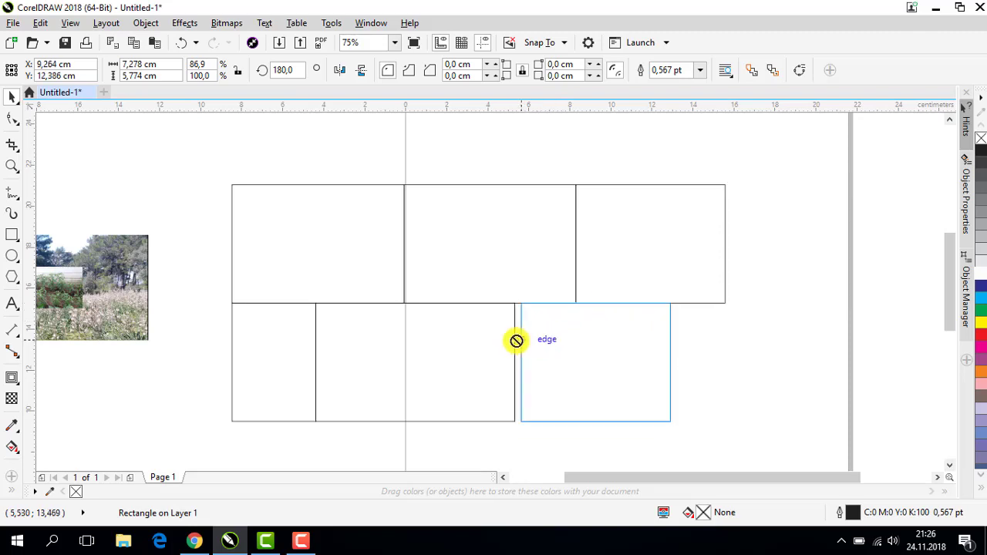
{"action": "left_click_drag", "start_coordinate": [516, 340], "coordinate": [514, 342]}
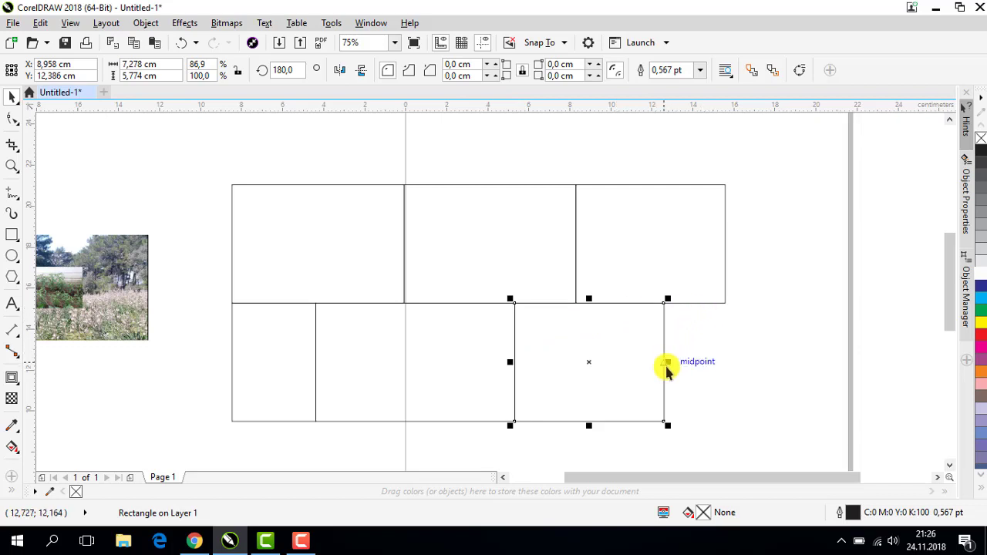
{"action": "left_click_drag", "start_coordinate": [668, 370], "coordinate": [682, 385]}
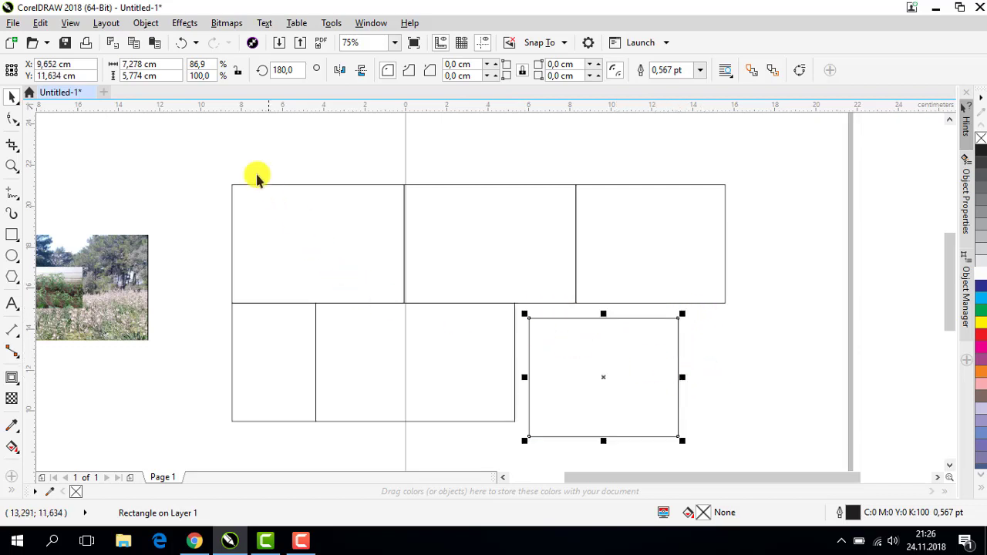
{"action": "left_click", "coordinate": [182, 42]}
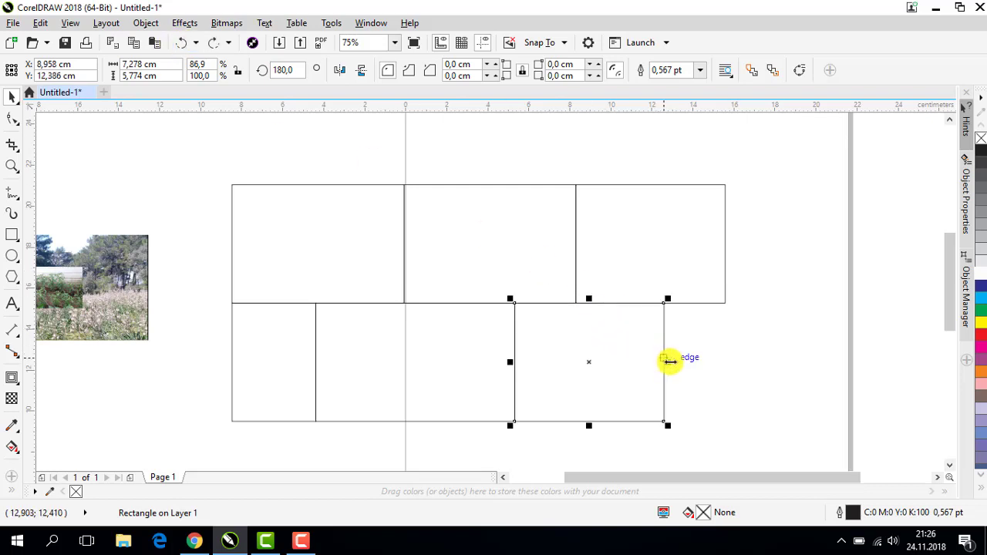
{"action": "left_click_drag", "start_coordinate": [668, 361], "coordinate": [729, 293]}
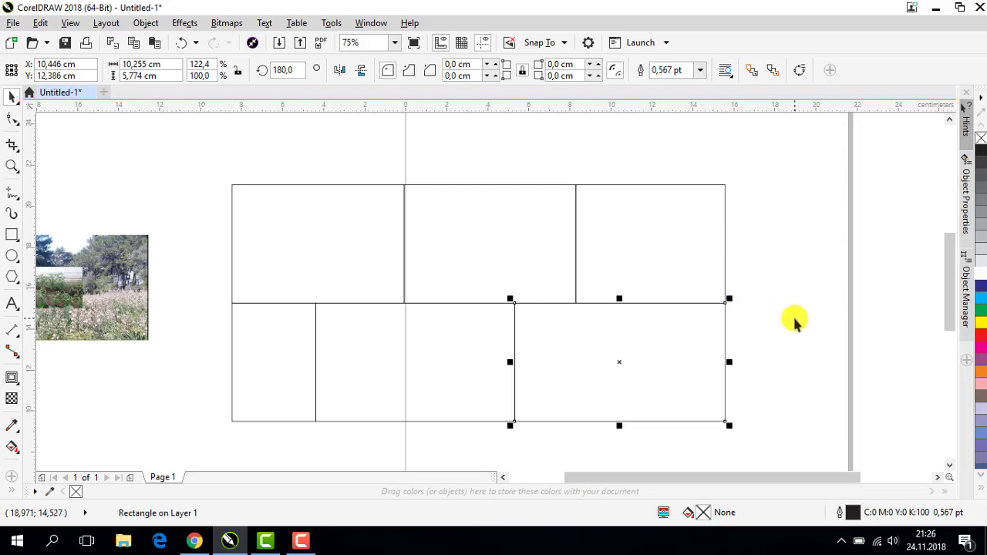
Move all six rectangles to the free area left of the photos and group them
{"action": "left_click", "coordinate": [213, 266]}
{"action": "scroll", "coordinate": [214, 266], "scroll_direction": "down", "scroll_amount": 2}
{"action": "left_click_drag", "start_coordinate": [232, 232], "coordinate": [478, 370]}
{"action": "left_click", "coordinate": [502, 477]}
{"action": "left_click", "coordinate": [502, 478]}
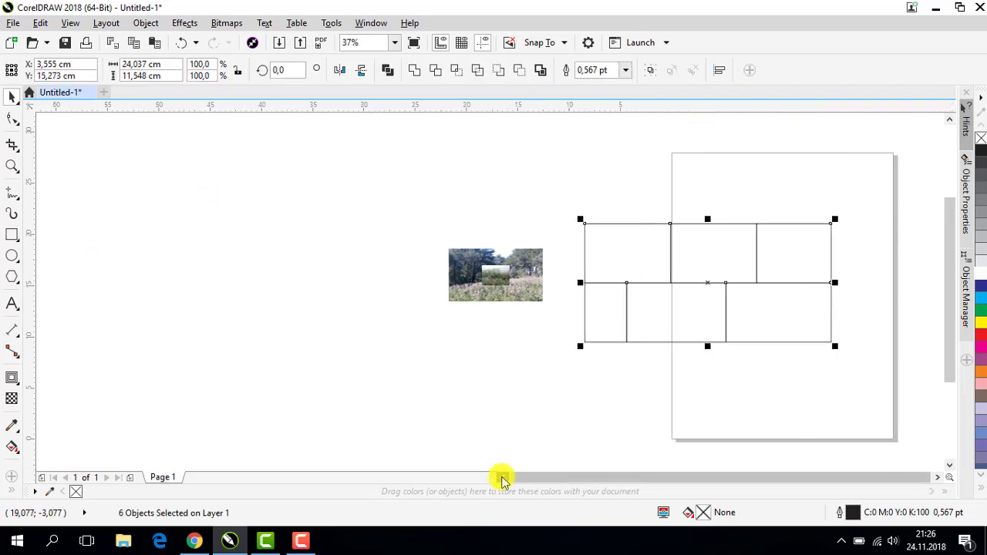
{"action": "left_click_drag", "start_coordinate": [689, 316], "coordinate": [301, 307]}
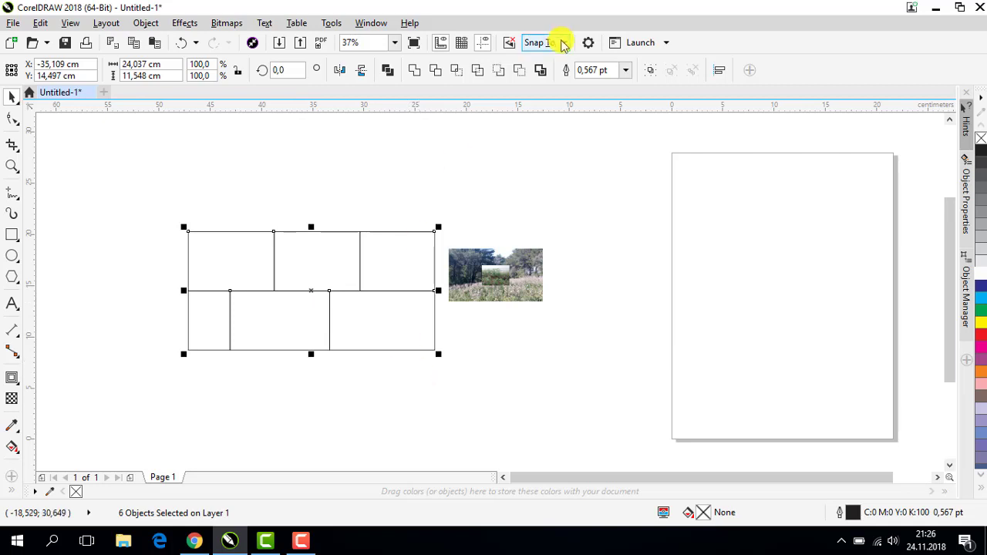
{"action": "left_click", "coordinate": [650, 72]}
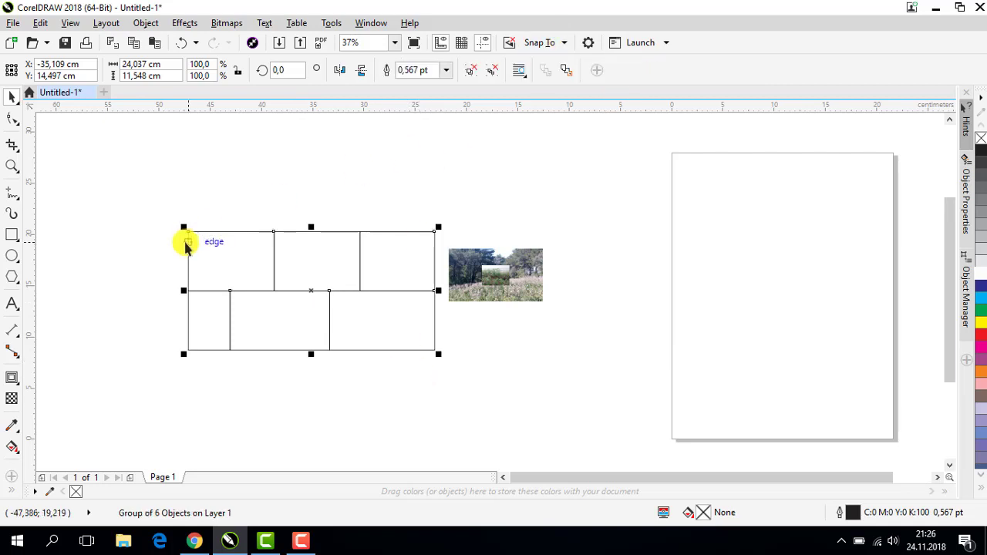
{"action": "scroll", "coordinate": [185, 245], "scroll_direction": "up", "scroll_amount": 2}
{"action": "left_click_drag", "start_coordinate": [407, 288], "coordinate": [402, 268]}
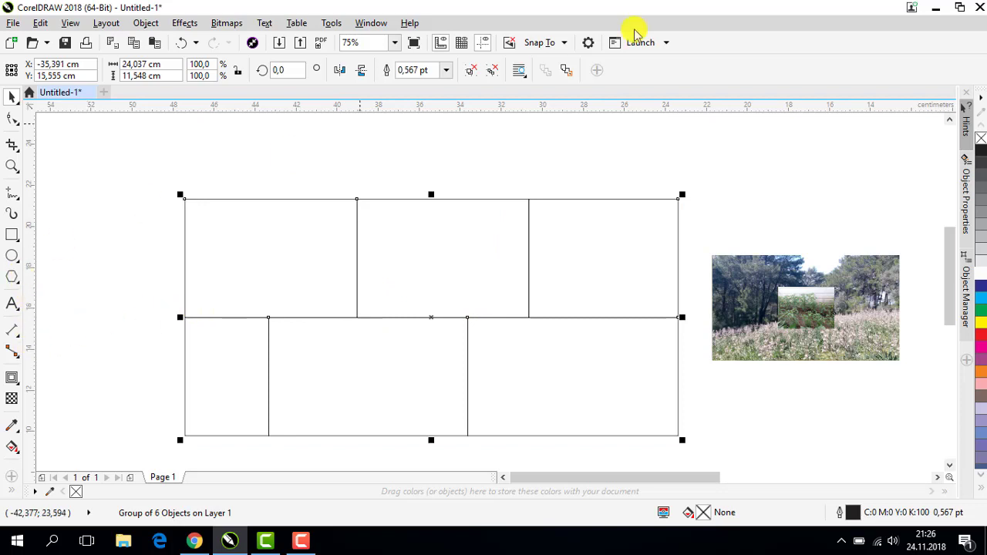
Set the outline width of the grouped rectangles to 1.5 pt
{"action": "left_click", "coordinate": [447, 70]}
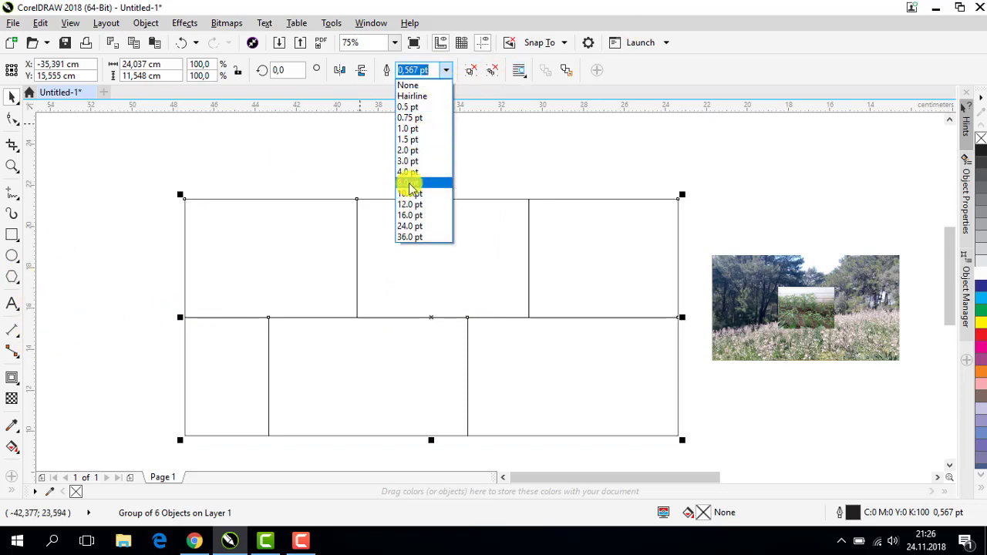
{"action": "left_click", "coordinate": [426, 119]}
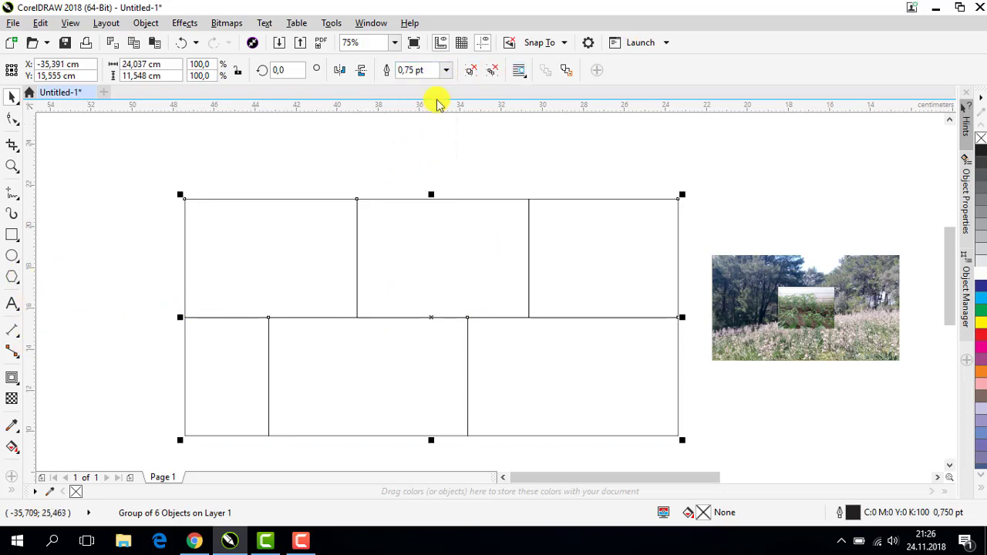
{"action": "left_click", "coordinate": [444, 70]}
{"action": "left_click", "coordinate": [420, 139]}
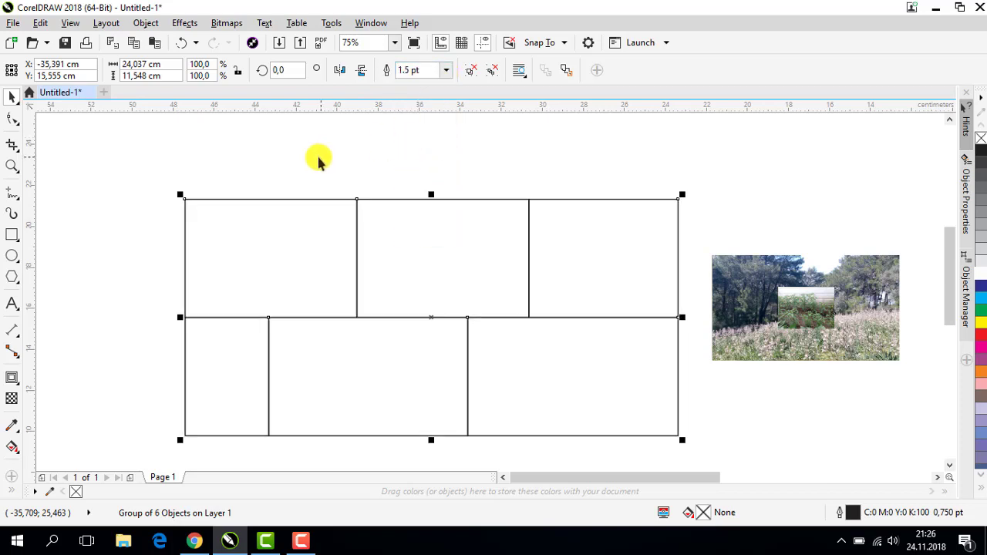
Apply a one-step inside contour with a 0.254 cm offset to the grouped rectangles
{"action": "left_click", "coordinate": [12, 377]}
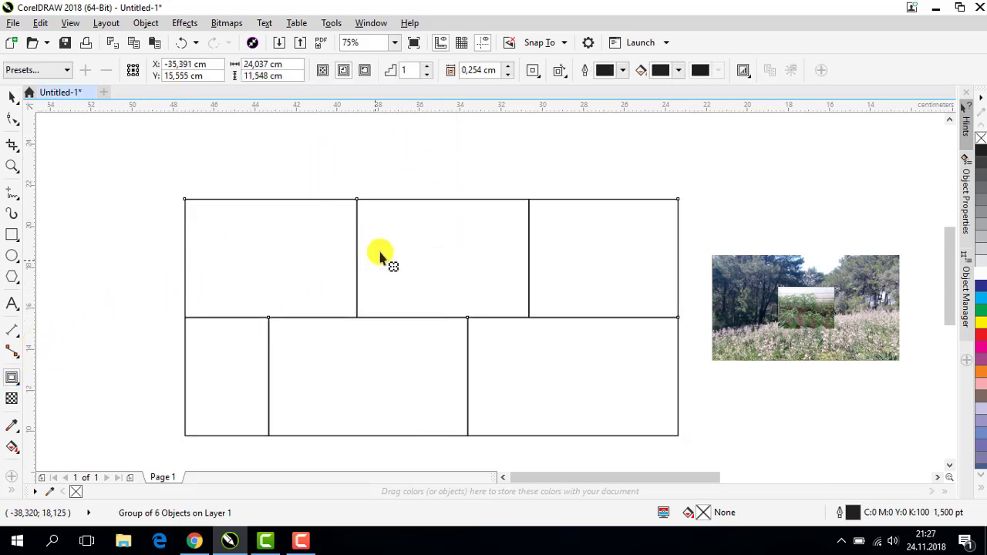
{"action": "left_click", "coordinate": [344, 70]}
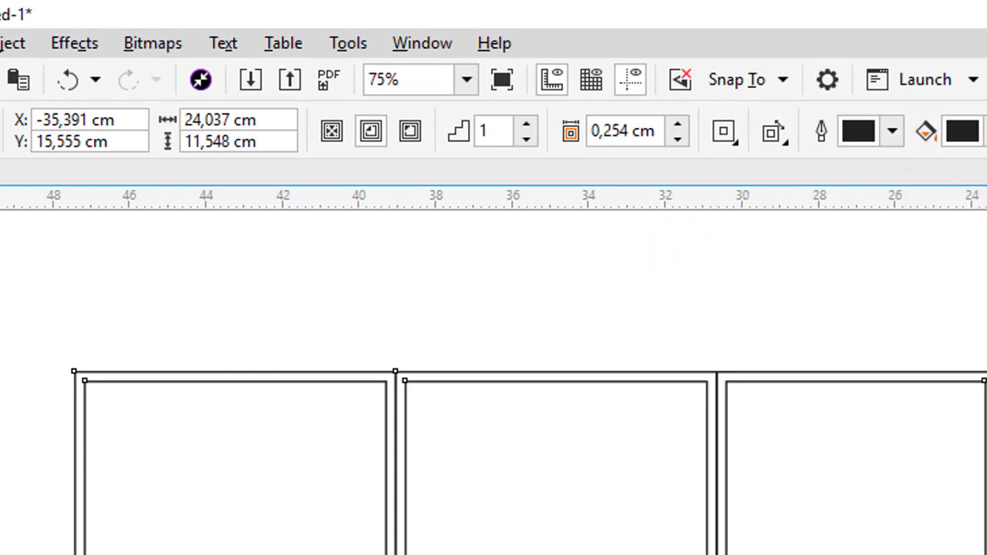
{"action": "left_click", "coordinate": [600, 269]}
{"action": "left_click", "coordinate": [657, 424]}
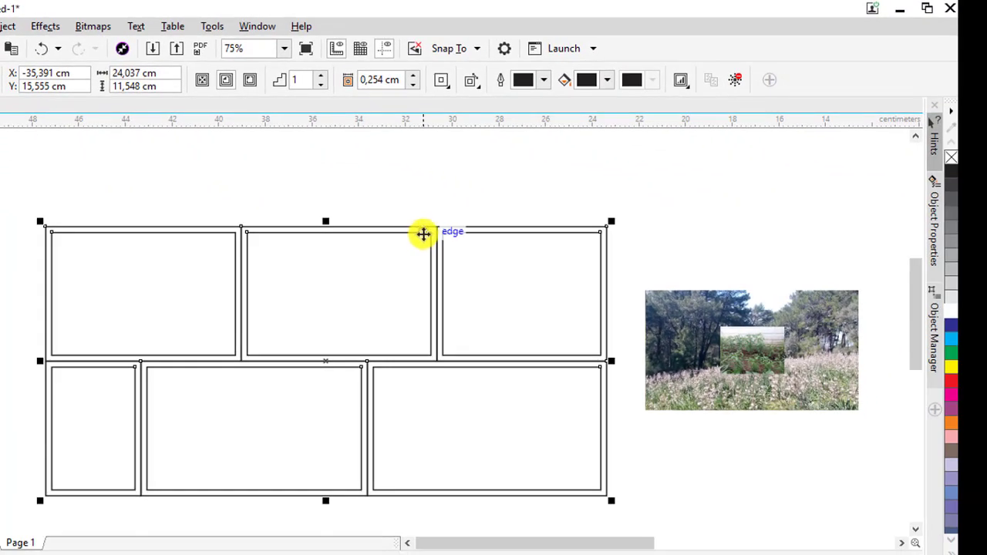
Break the contour group apart and select the group of inner frames
{"action": "right_click", "coordinate": [423, 234]}
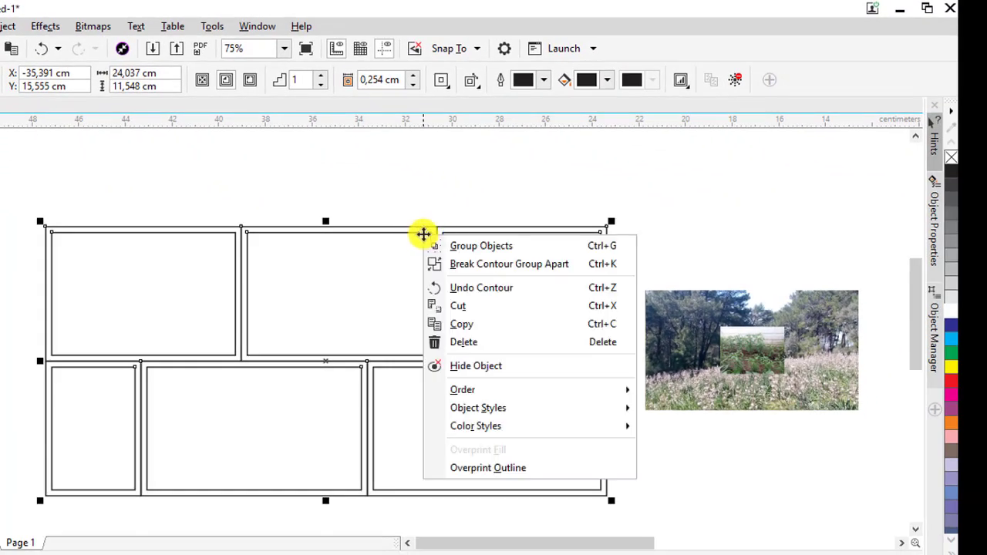
{"action": "left_click", "coordinate": [471, 264]}
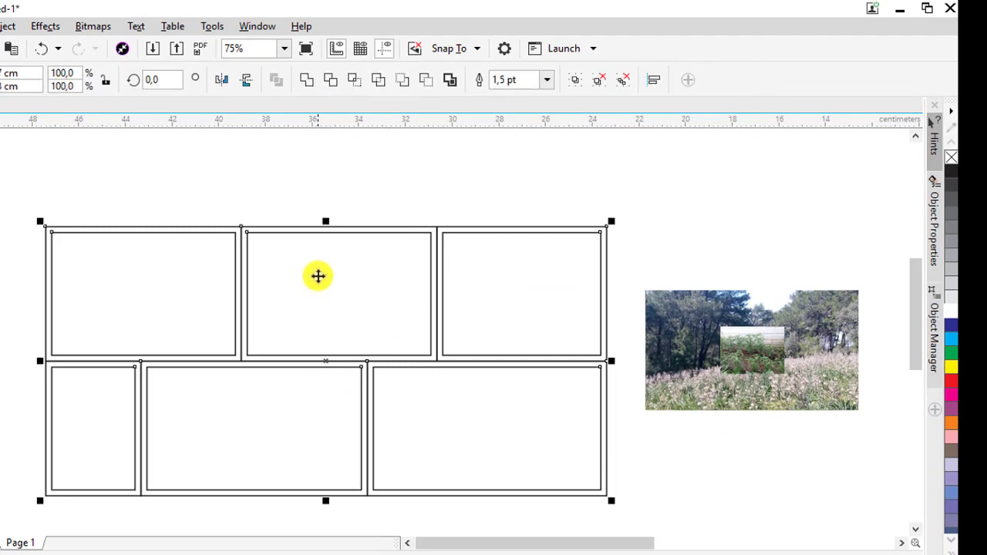
{"action": "left_click", "coordinate": [332, 230]}
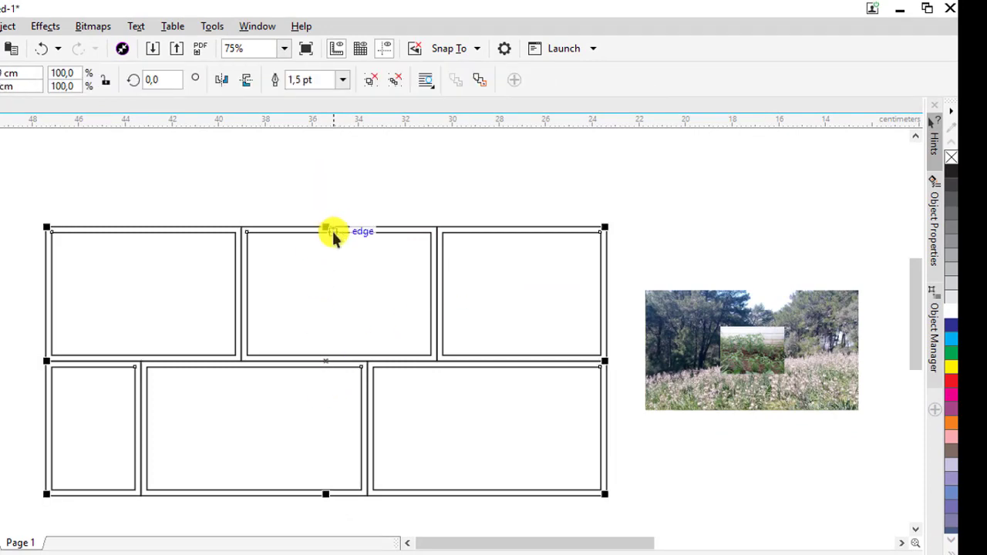
Test-move the group of inner frames, undo the move, and ungroup the inner frames into separate objects
{"action": "left_click_drag", "start_coordinate": [333, 237], "coordinate": [313, 313]}
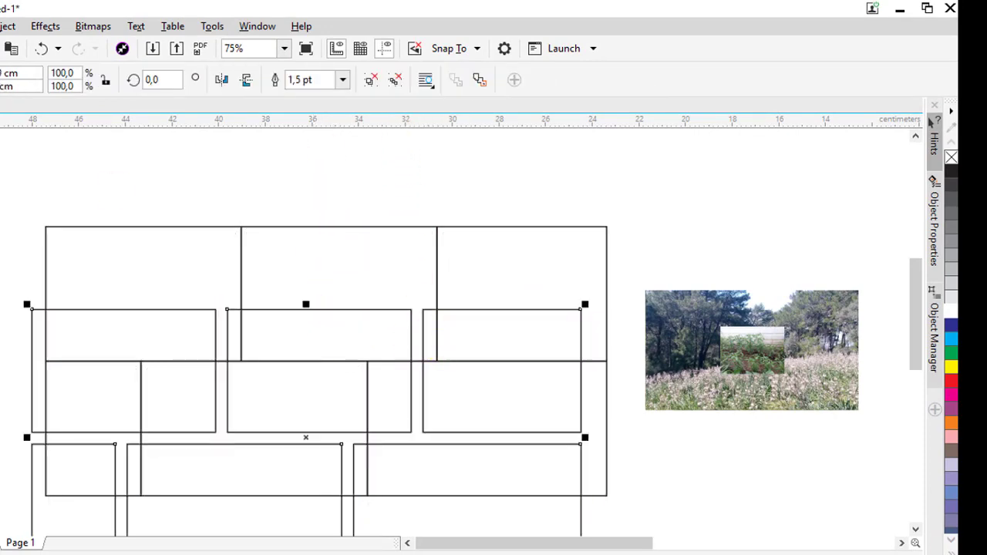
{"action": "left_click", "coordinate": [40, 47]}
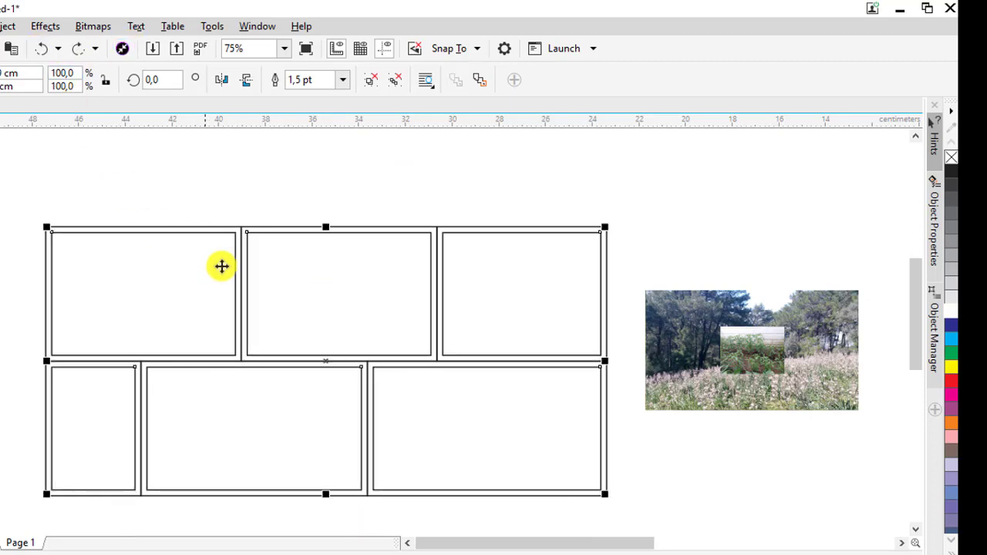
{"action": "left_click", "coordinate": [369, 80]}
{"action": "left_click", "coordinate": [312, 209]}
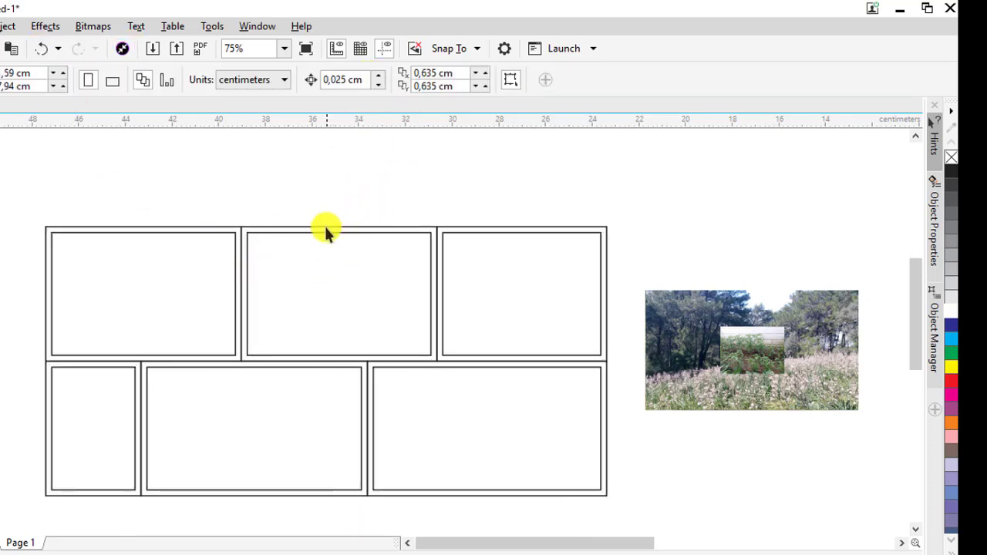
Try moving the outer rectangle group aside and filling it black, and undo both changes
{"action": "left_click_drag", "start_coordinate": [326, 229], "coordinate": [479, 168]}
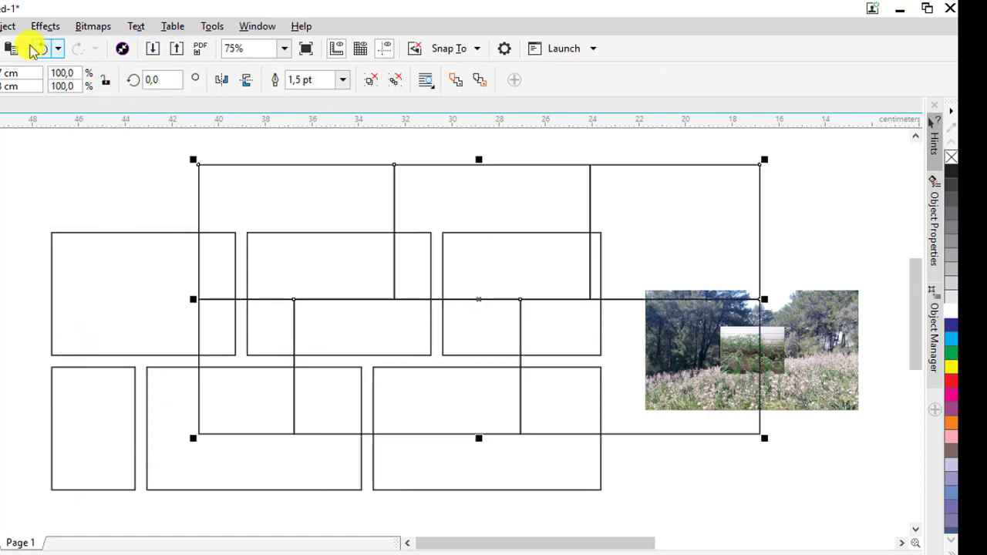
{"action": "left_click", "coordinate": [42, 49]}
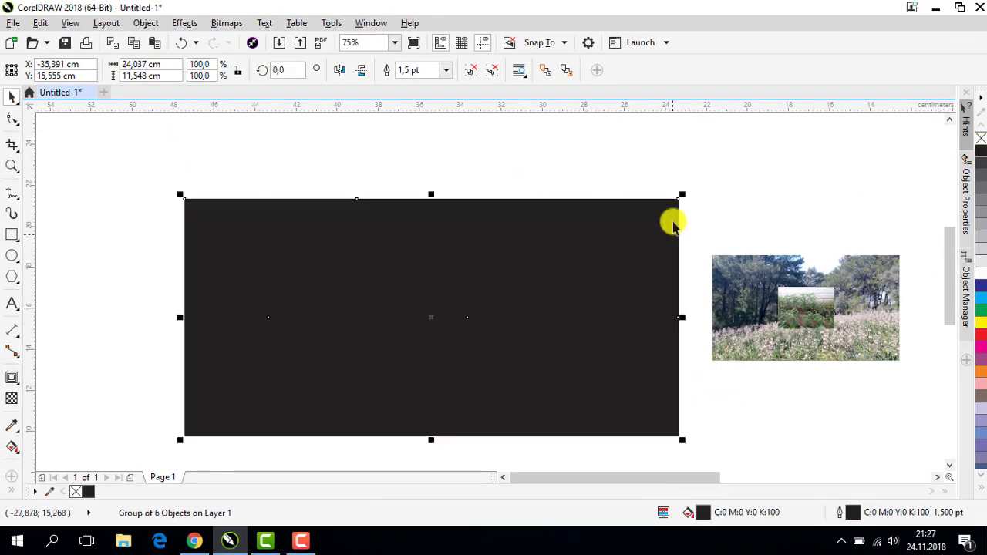
{"action": "left_click", "coordinate": [181, 43]}
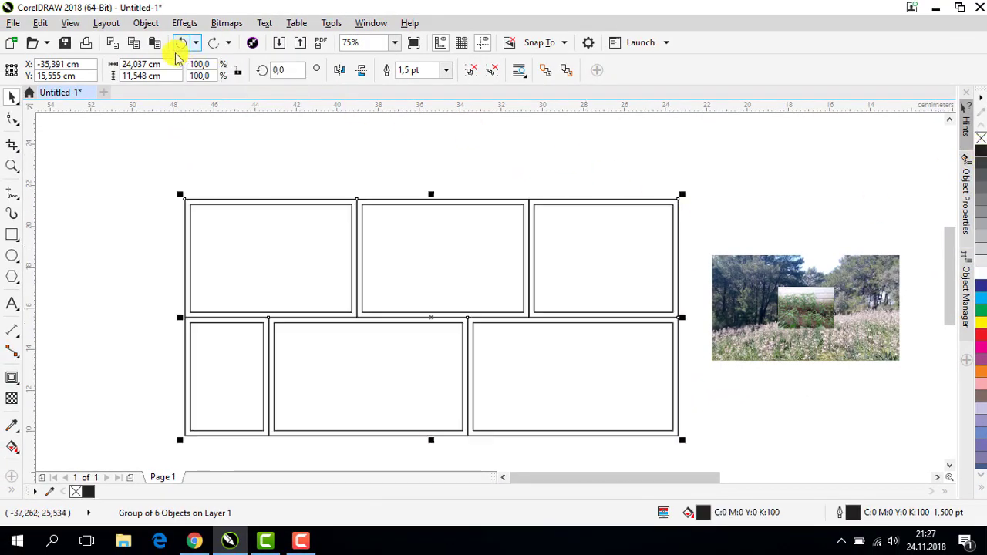
Select all six inner frames together and fill them with white
{"action": "left_click", "coordinate": [282, 285]}
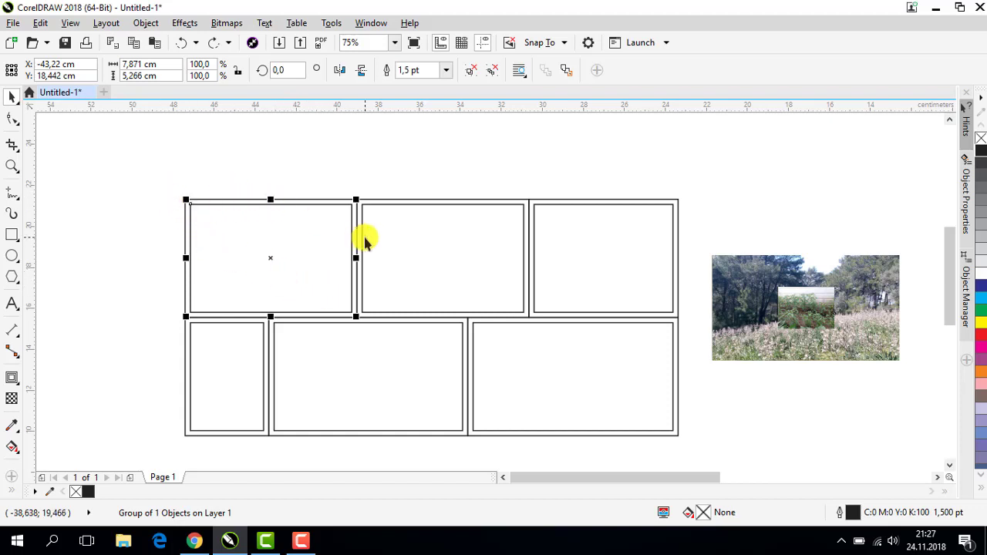
{"action": "left_click", "coordinate": [430, 246], "text": "shift"}
{"action": "left_click", "coordinate": [569, 255], "text": "shift"}
{"action": "left_click", "coordinate": [534, 389], "text": "shift"}
{"action": "left_click", "coordinate": [388, 378], "text": "shift"}
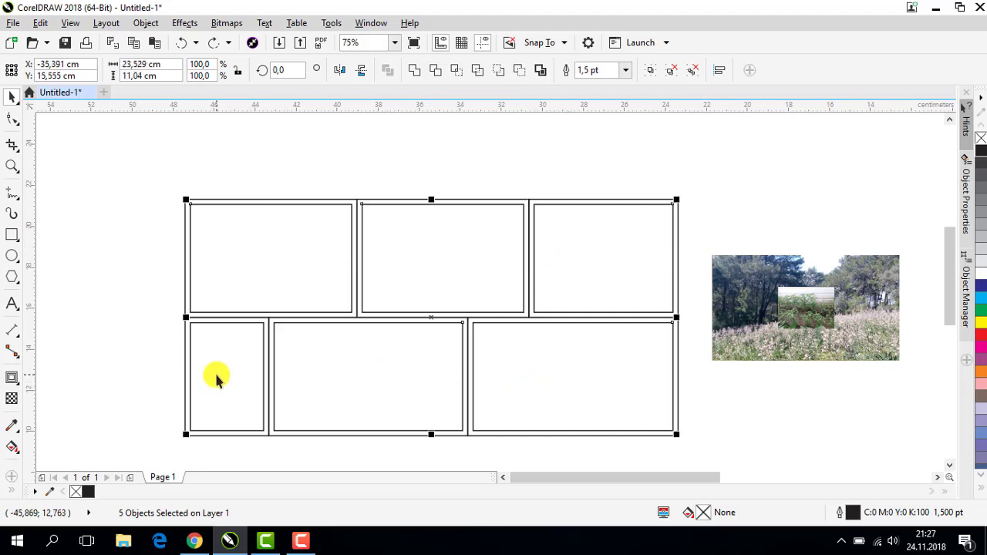
{"action": "left_click", "coordinate": [216, 378], "text": "shift"}
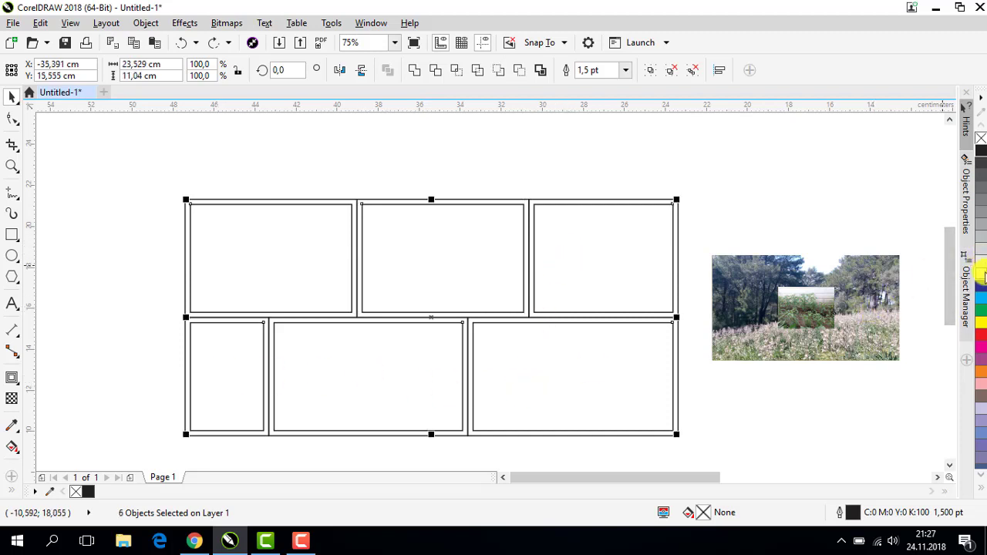
{"action": "left_click", "coordinate": [984, 276]}
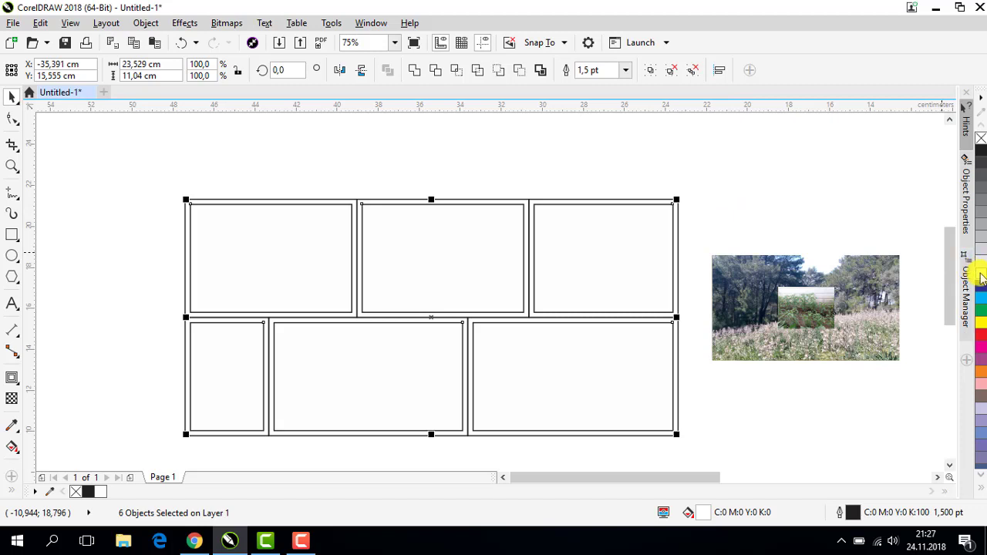
Fill the outer rectangle group with black (K:100) so it forms the collage border, and deselect it
{"action": "left_click", "coordinate": [680, 225]}
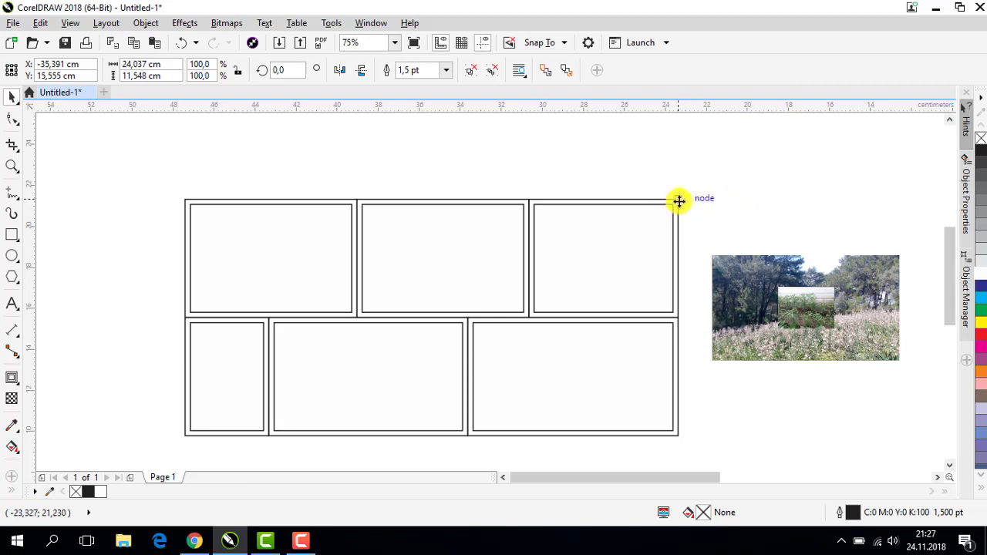
{"action": "left_click", "coordinate": [714, 197]}
{"action": "left_click", "coordinate": [671, 200]}
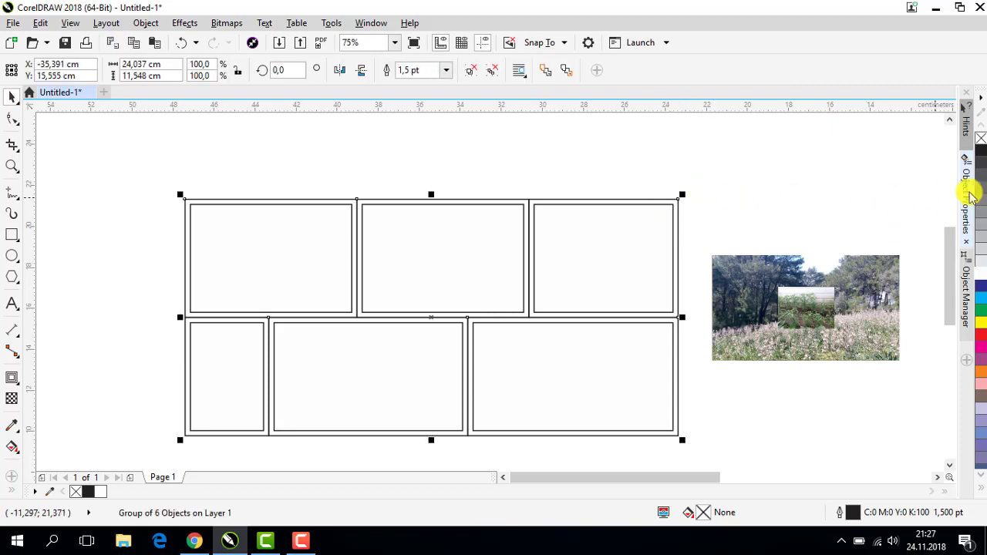
{"action": "left_click", "coordinate": [981, 152]}
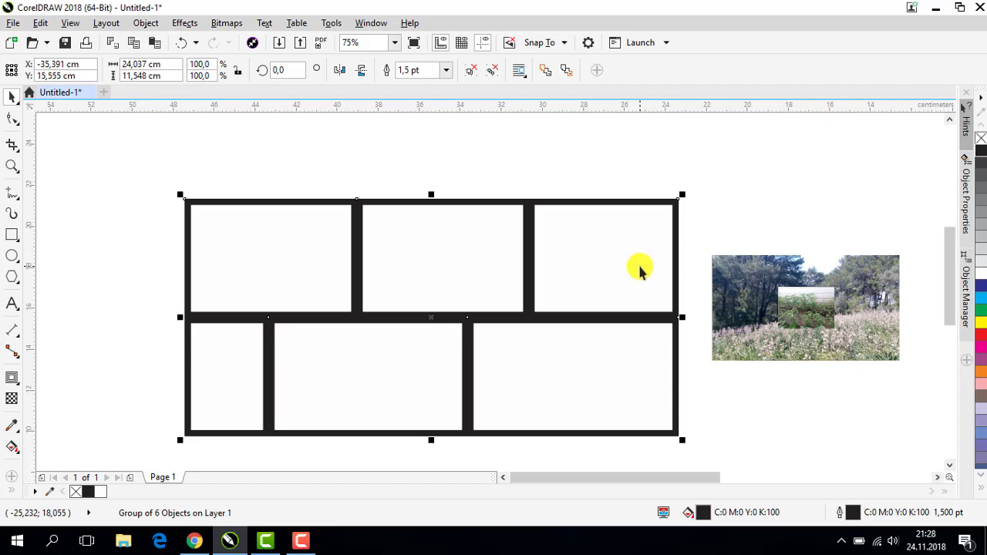
{"action": "left_click", "coordinate": [623, 152]}
Spread the stacked photos apart into the free areas around the collage template
{"action": "left_click_drag", "start_coordinate": [783, 305], "coordinate": [429, 158]}
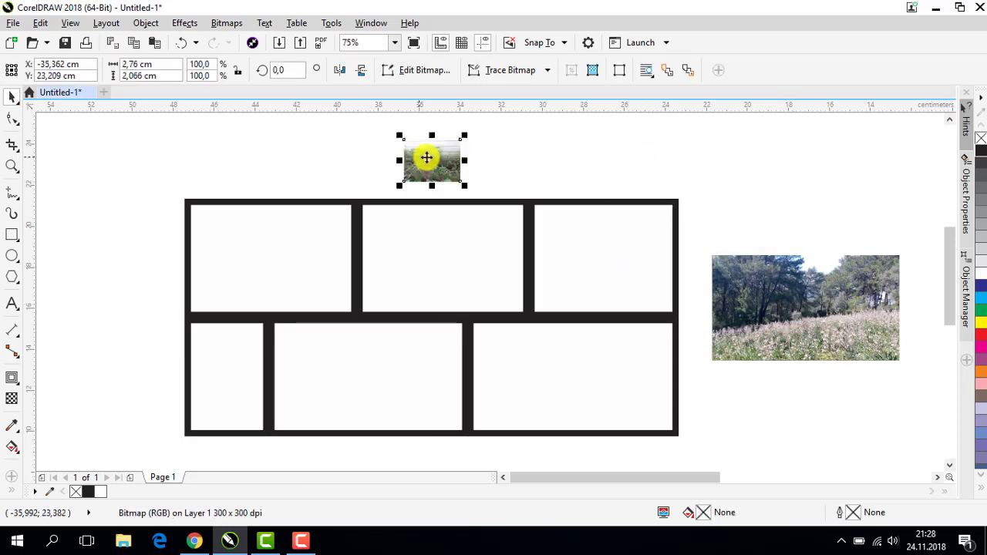
{"action": "left_click_drag", "start_coordinate": [776, 298], "coordinate": [776, 189]}
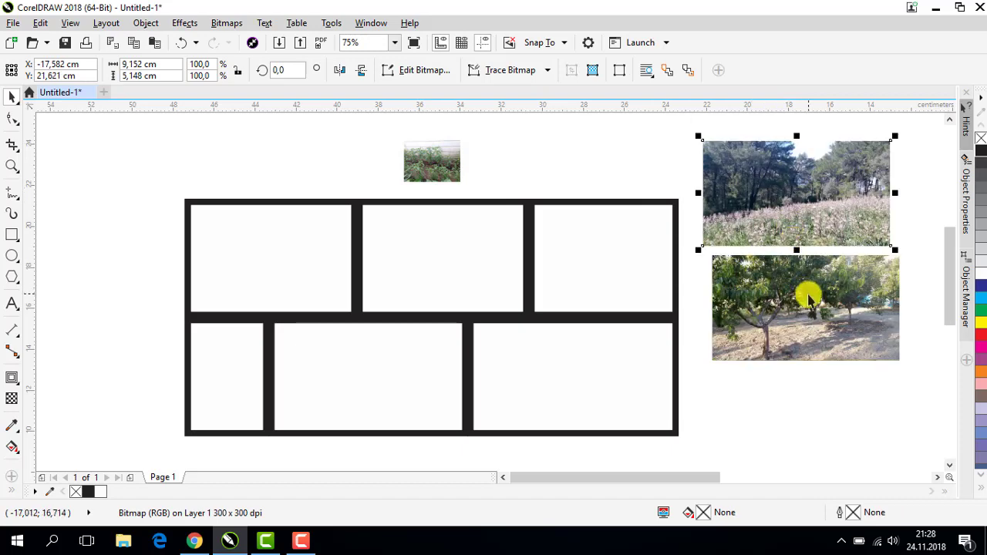
{"action": "left_click_drag", "start_coordinate": [804, 286], "coordinate": [793, 437]}
{"action": "left_click_drag", "start_coordinate": [807, 330], "coordinate": [188, 186]}
{"action": "left_click_drag", "start_coordinate": [776, 302], "coordinate": [720, 307]}
{"action": "left_click_drag", "start_coordinate": [798, 320], "coordinate": [865, 308]}
{"action": "left_click_drag", "start_coordinate": [814, 333], "coordinate": [749, 296]}
PowerClip the yellow flower photo inside the upper-left inner frame
{"action": "left_click", "coordinate": [182, 156]}
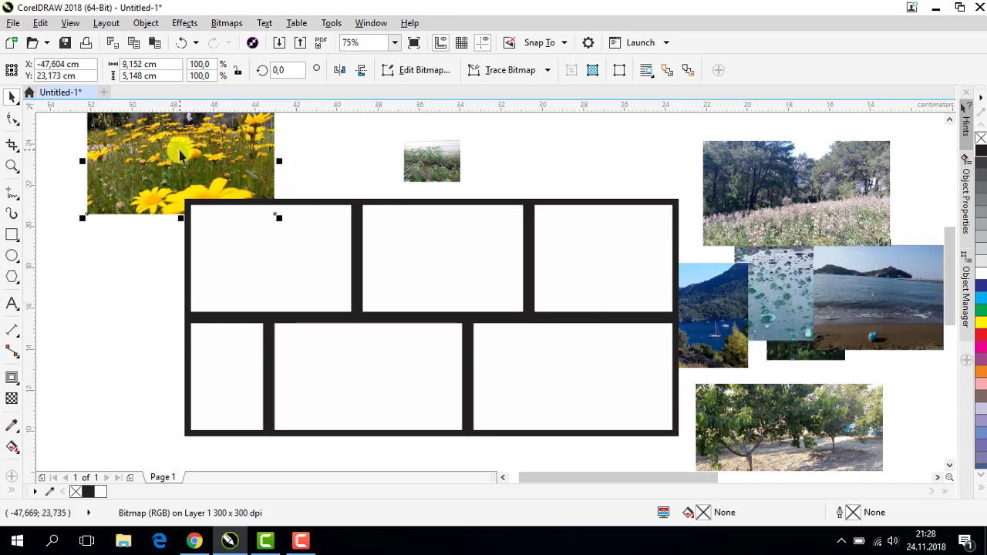
{"action": "right_click", "coordinate": [180, 153]}
{"action": "left_click", "coordinate": [264, 111]}
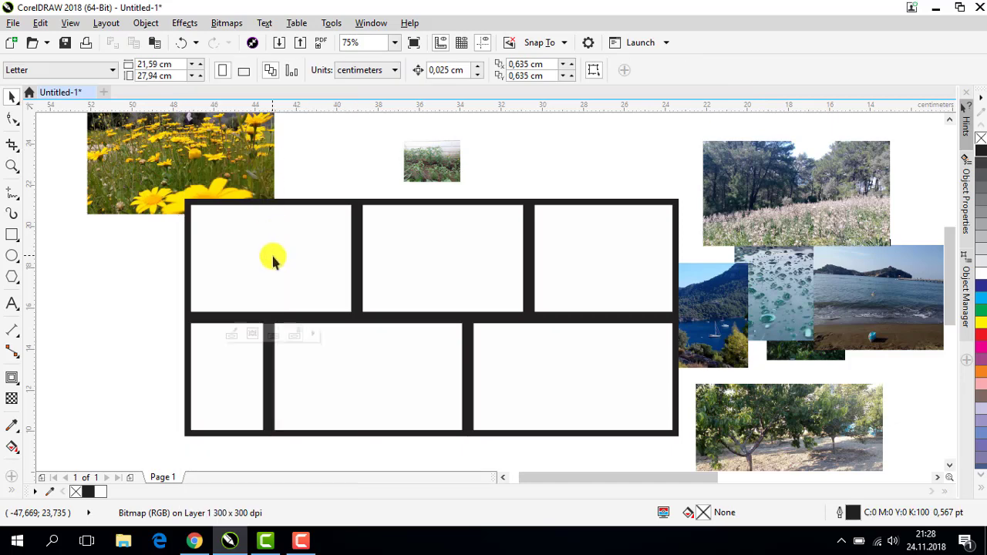
{"action": "left_click", "coordinate": [273, 258]}
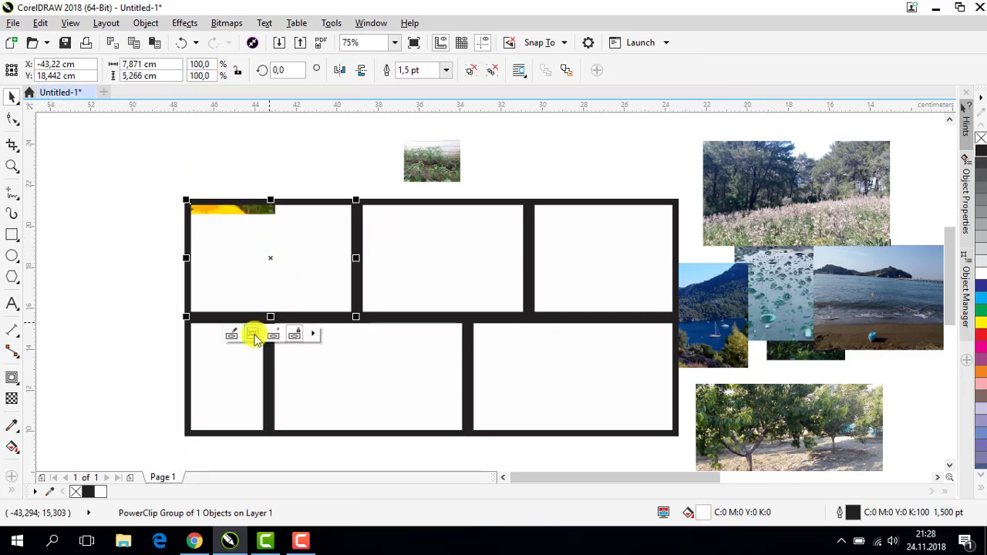
Place the small plant-bed photo inside the upper-middle frame as PowerClip content
{"action": "left_click", "coordinate": [419, 171]}
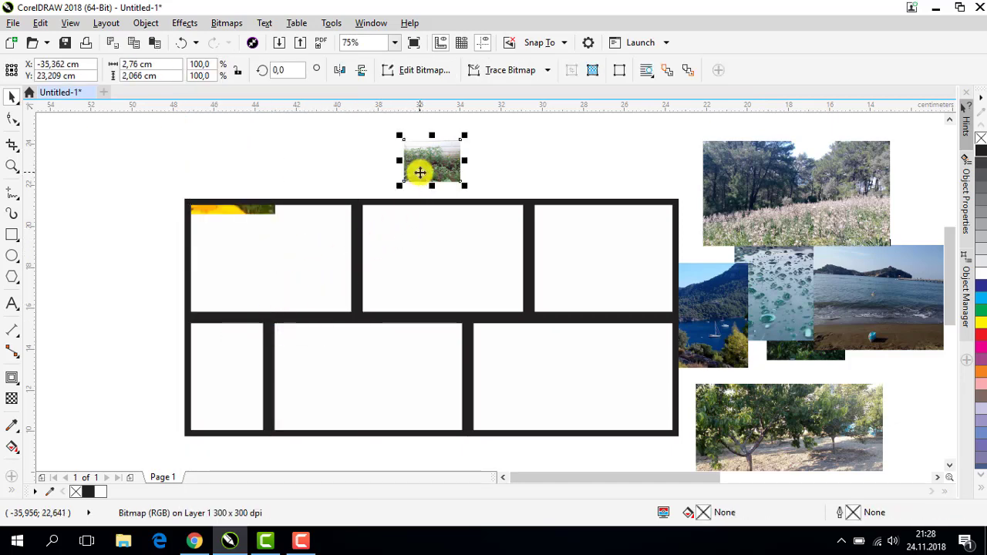
{"action": "left_click_drag", "start_coordinate": [419, 172], "coordinate": [449, 267]}
{"action": "left_click", "coordinate": [485, 334]}
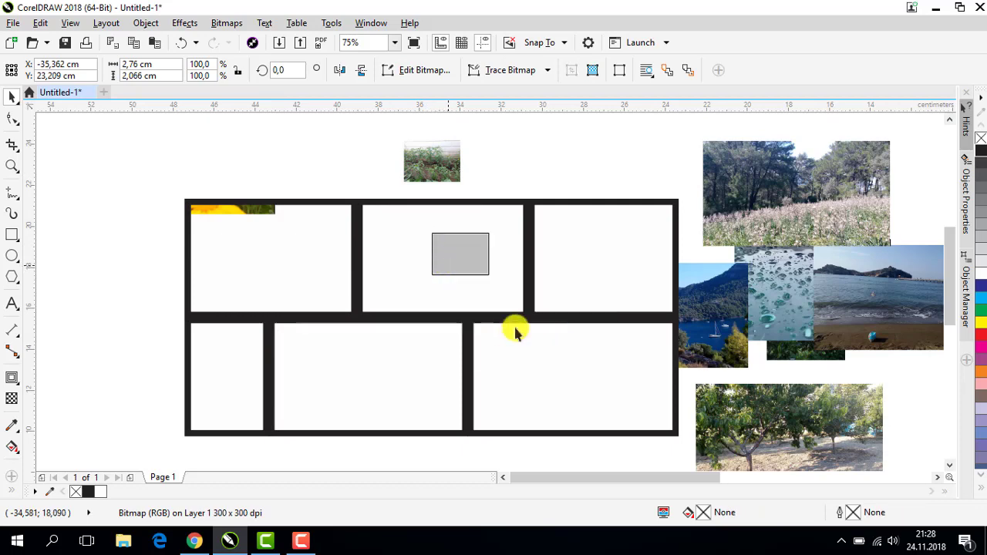
PowerClip the flowering meadow photo with pine trees inside the upper-right frame
{"action": "left_click", "coordinate": [771, 214]}
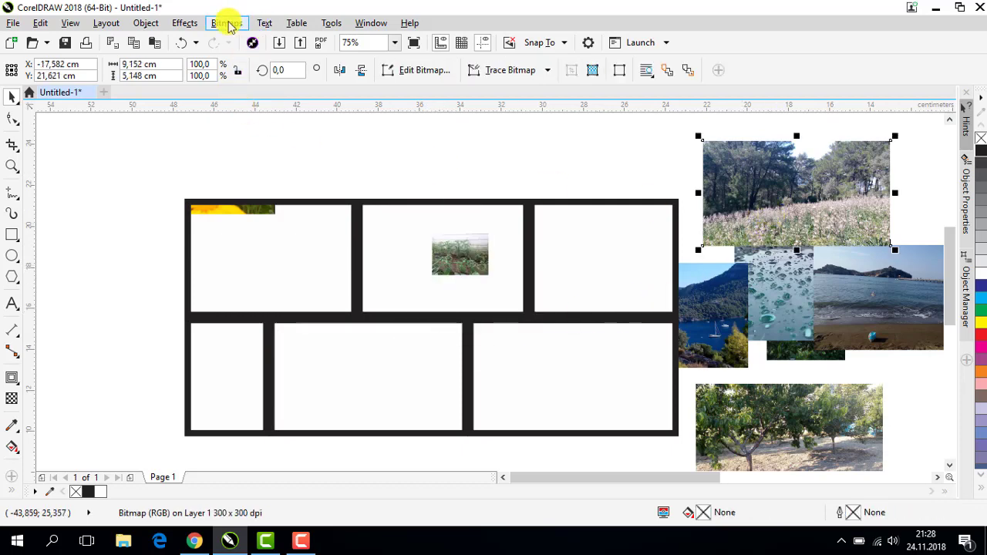
{"action": "left_click", "coordinate": [185, 23]}
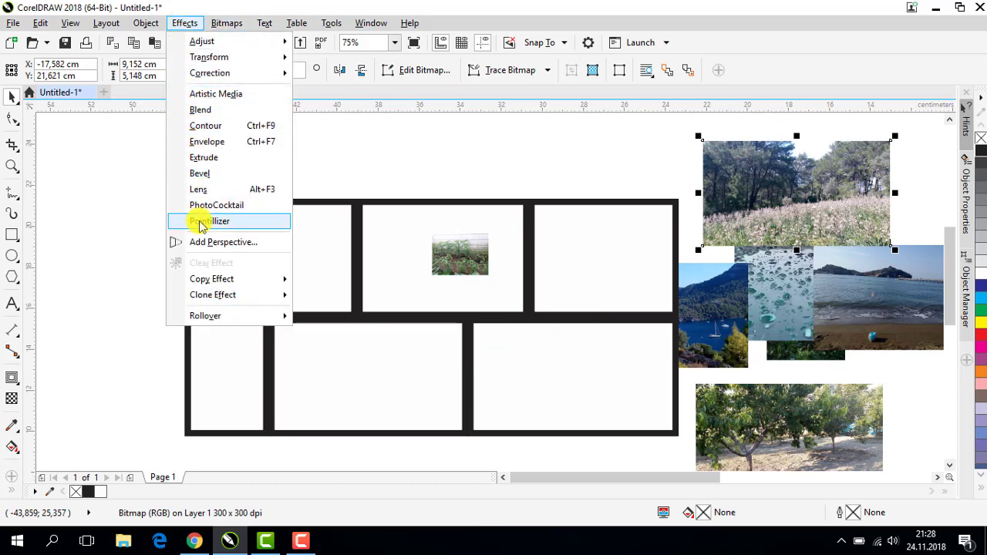
{"action": "mouse_move", "coordinate": [146, 27]}
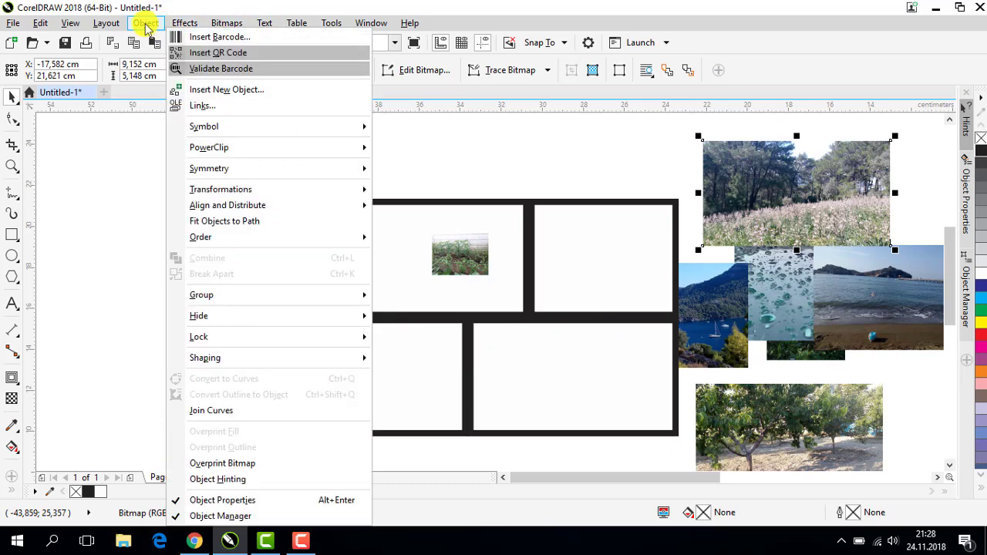
{"action": "mouse_move", "coordinate": [242, 149]}
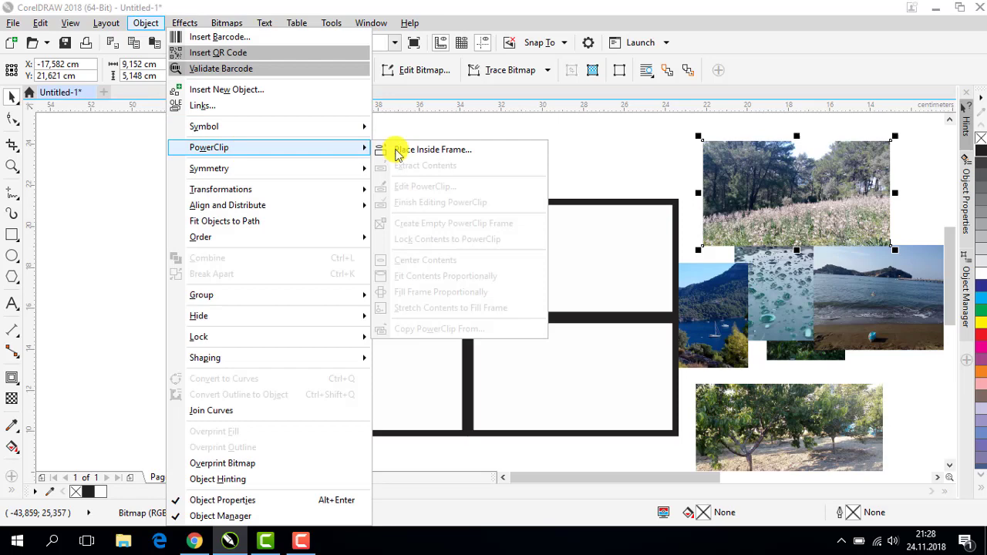
{"action": "left_click", "coordinate": [442, 154]}
{"action": "left_click", "coordinate": [589, 267]}
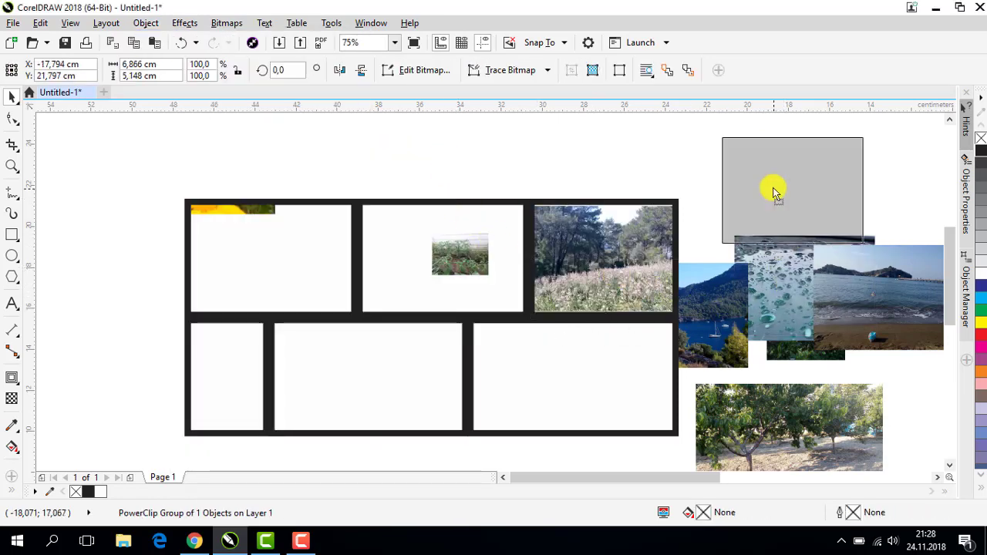
Move the water drops photo clear of the other photos and PowerClip it inside the lower-middle frame
{"action": "left_click_drag", "start_coordinate": [775, 193], "coordinate": [776, 184]}
{"action": "right_click", "coordinate": [776, 182]}
{"action": "left_click", "coordinate": [815, 103]}
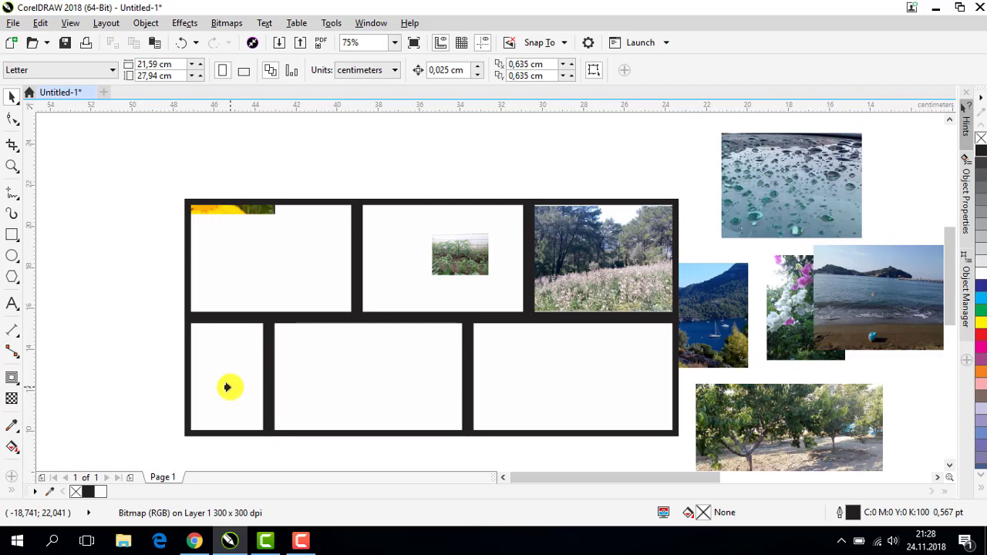
{"action": "left_click", "coordinate": [337, 394]}
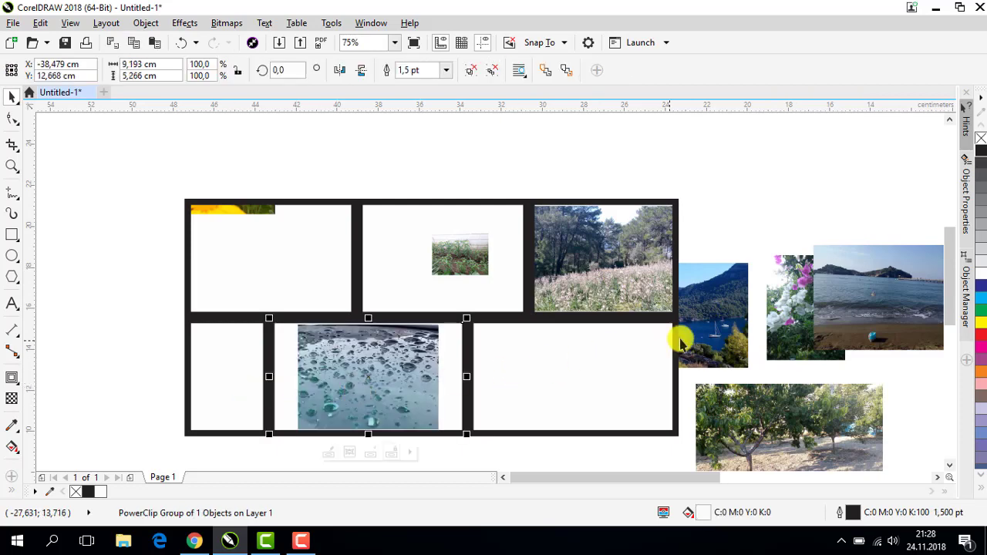
PowerClip the pink and white blossom photo inside the narrow lower-left frame
{"action": "left_click", "coordinate": [783, 320]}
{"action": "right_click", "coordinate": [789, 303]}
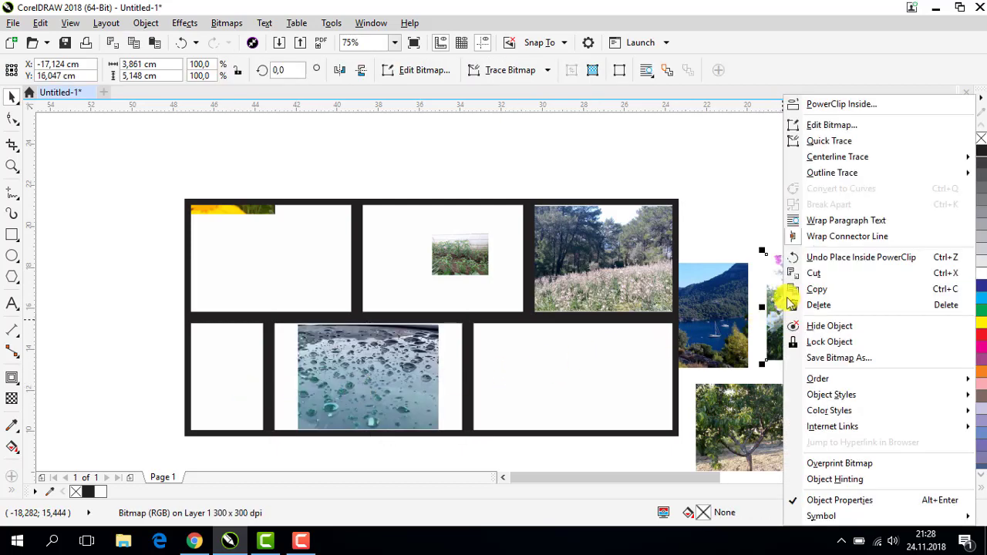
{"action": "left_click", "coordinate": [815, 104]}
{"action": "left_click", "coordinate": [206, 371]}
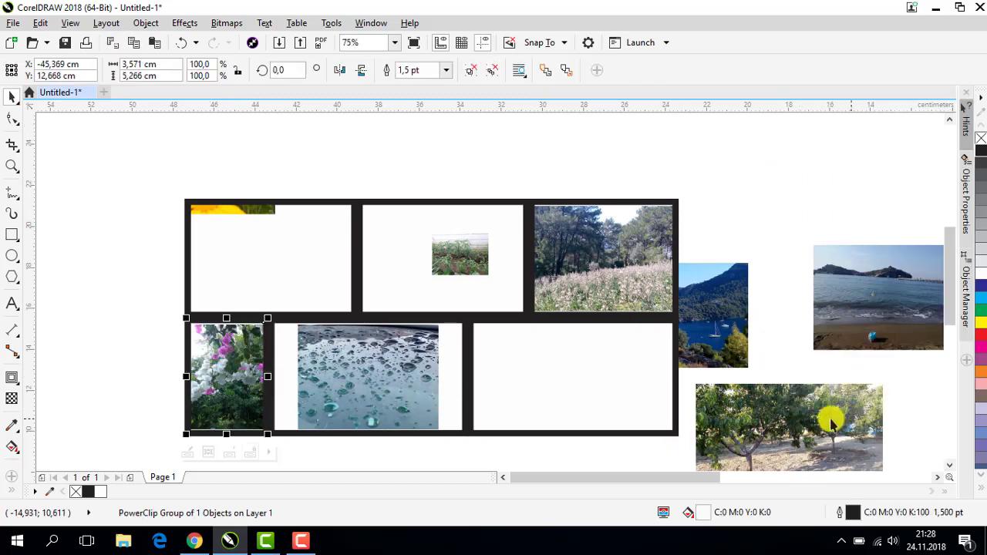
Pull out the bay photo, PowerClip it inside the lower-right frame, and reposition the leftover beach photo beside the template
{"action": "left_click", "coordinate": [720, 326]}
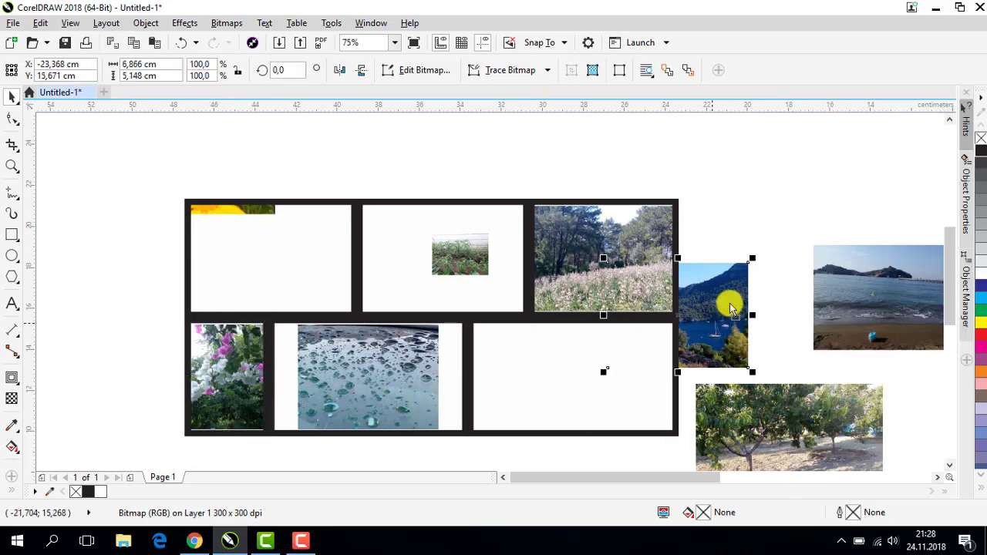
{"action": "left_click_drag", "start_coordinate": [725, 295], "coordinate": [807, 222]}
{"action": "right_click", "coordinate": [807, 222]}
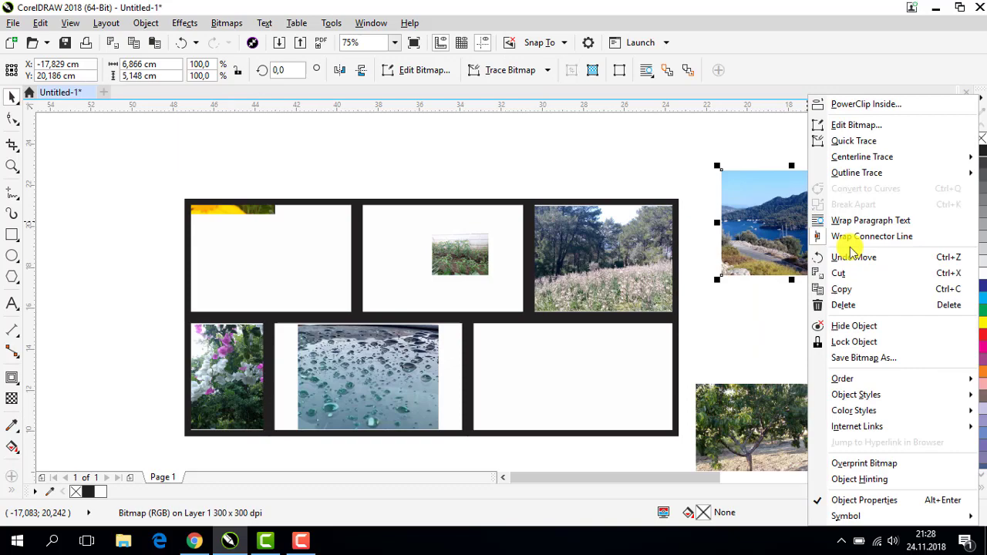
{"action": "left_click", "coordinate": [846, 112]}
{"action": "left_click", "coordinate": [575, 378]}
{"action": "left_click_drag", "start_coordinate": [576, 364], "coordinate": [825, 199]}
{"action": "left_click_drag", "start_coordinate": [881, 304], "coordinate": [794, 341]}
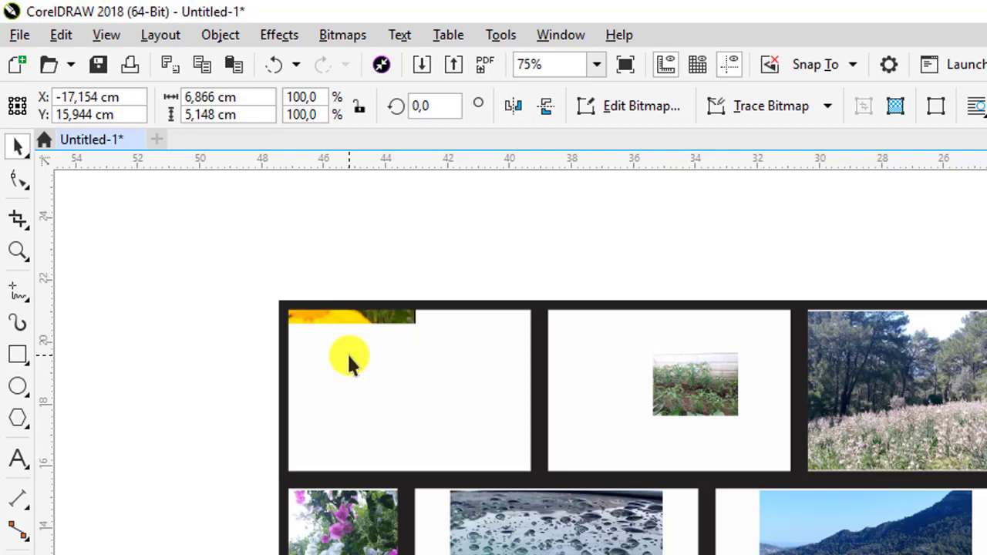
Select the upper-left frame's PowerClip contents, then move and enlarge the yellow flower photo to fill the frame
{"action": "left_click", "coordinate": [348, 360]}
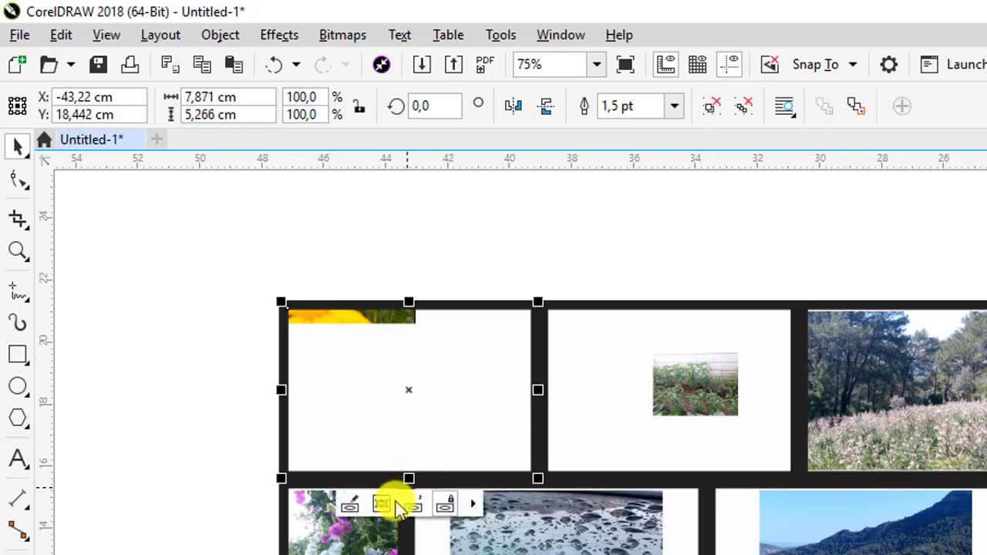
{"action": "left_click", "coordinate": [379, 505]}
{"action": "left_click_drag", "start_coordinate": [258, 260], "coordinate": [425, 388]}
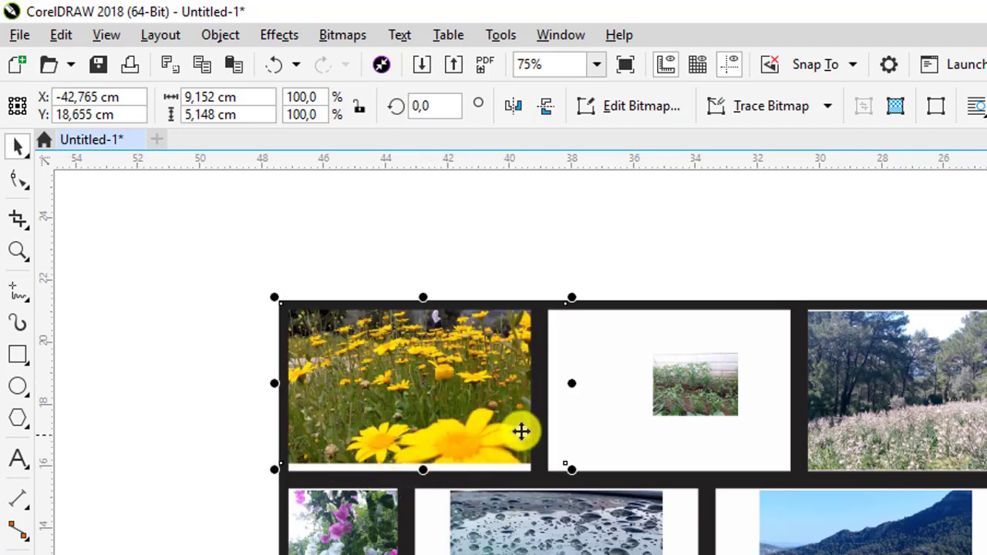
{"action": "left_click_drag", "start_coordinate": [571, 469], "coordinate": [617, 489]}
Select the upper-middle frame's PowerClip contents and resample the plant photo to a width of 20 cm
{"action": "left_click", "coordinate": [710, 379]}
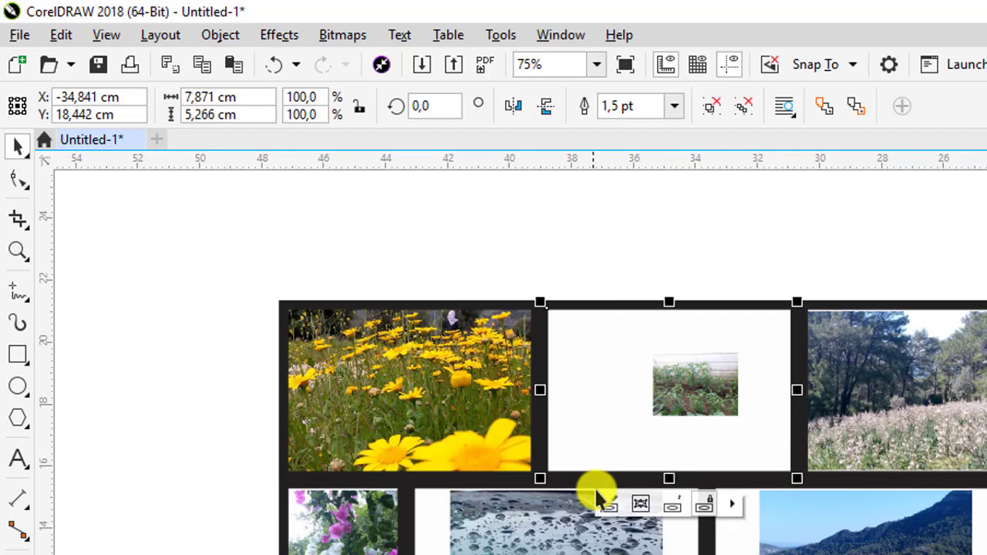
{"action": "left_click", "coordinate": [640, 507]}
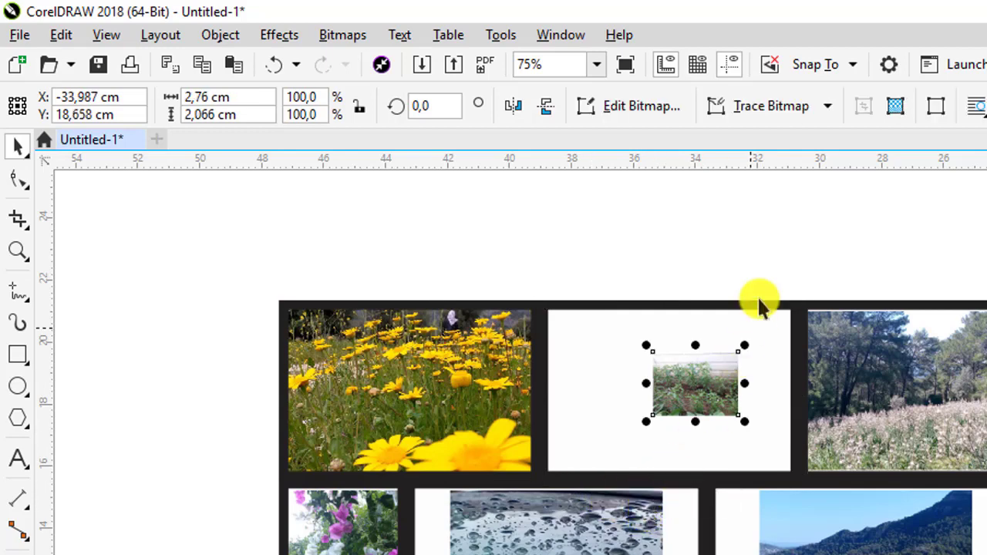
{"action": "left_click", "coordinate": [893, 106]}
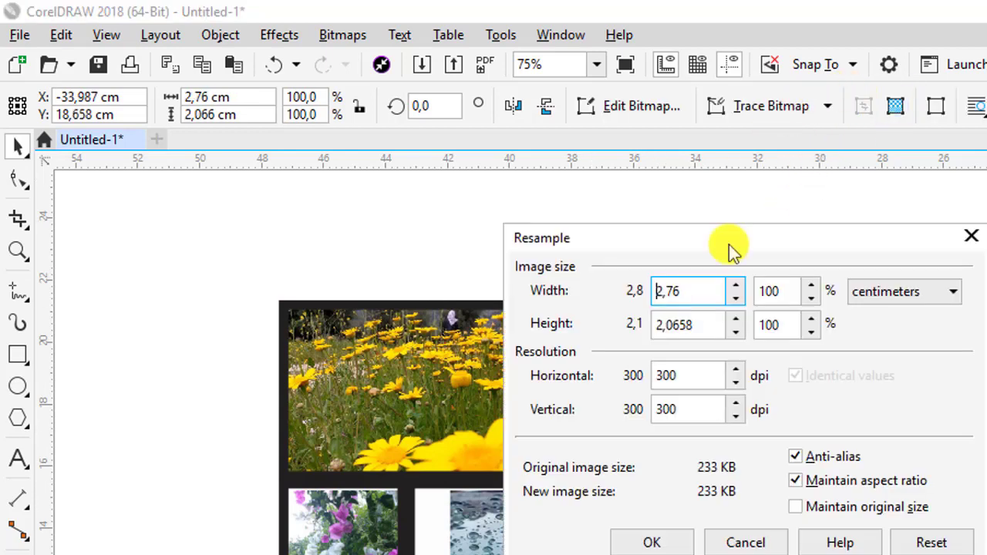
{"action": "double_click", "coordinate": [696, 290]}
{"action": "left_click", "coordinate": [737, 285]}
{"action": "left_click", "coordinate": [737, 286]}
{"action": "left_click", "coordinate": [736, 285]}
{"action": "left_click", "coordinate": [737, 285]}
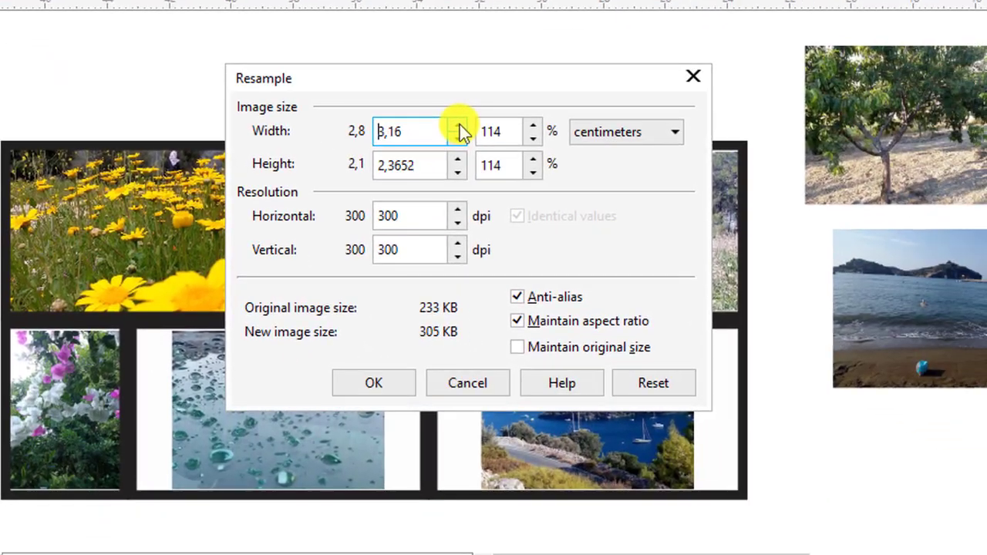
{"action": "left_click", "coordinate": [459, 126]}
{"action": "left_click", "coordinate": [459, 125]}
{"action": "left_click", "coordinate": [459, 126]}
{"action": "left_click", "coordinate": [459, 126]}
{"action": "left_click", "coordinate": [459, 126]}
{"action": "left_click", "coordinate": [459, 125]}
{"action": "left_click", "coordinate": [459, 126]}
{"action": "left_click", "coordinate": [459, 125]}
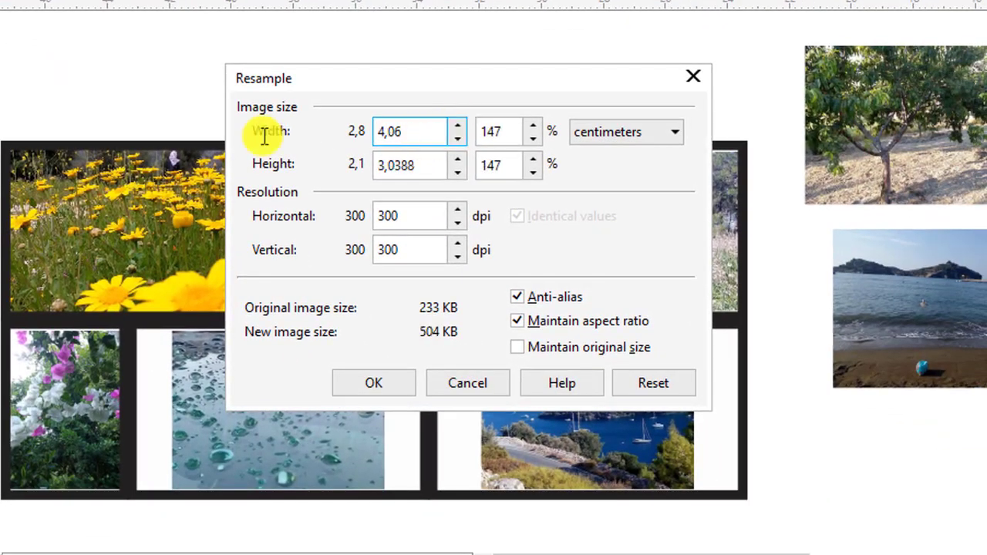
{"action": "left_click_drag", "start_coordinate": [264, 136], "coordinate": [187, 139]}
{"action": "type", "text": "20"}
{"action": "key", "text": "Return"}
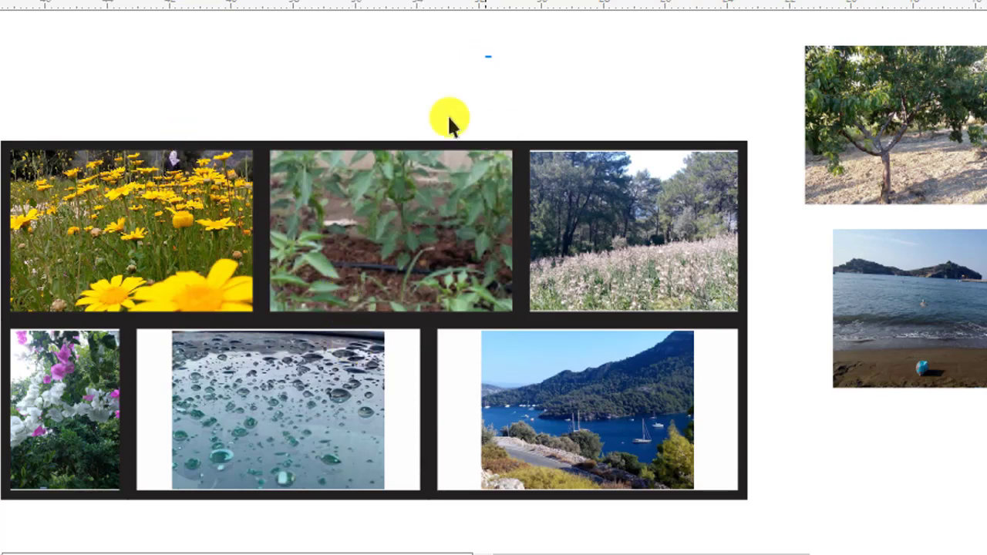
Shrink and reposition the plant photo to fit the upper-middle frame, and select the upper-right frame's PowerClip contents
{"action": "left_click", "coordinate": [416, 201]}
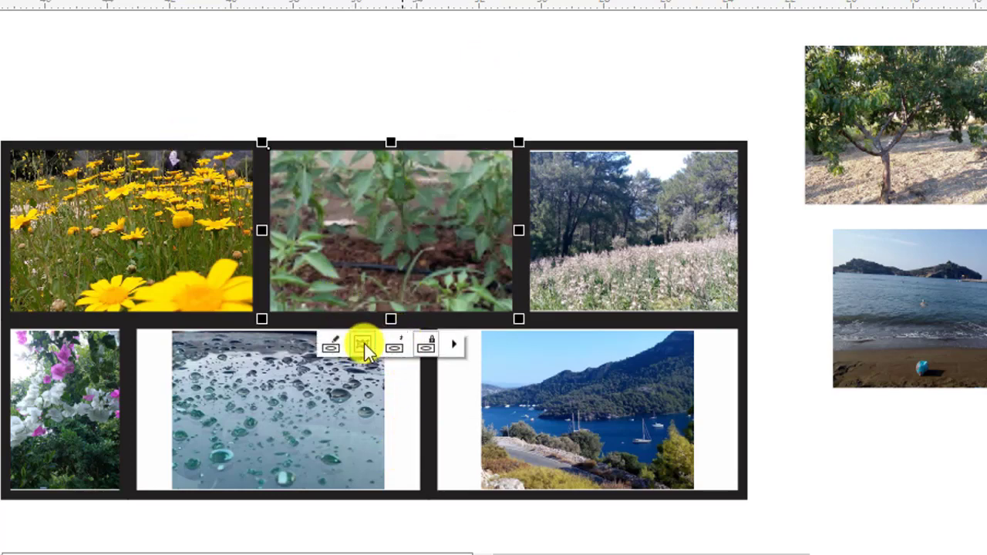
{"action": "left_click", "coordinate": [364, 344]}
{"action": "left_click_drag", "start_coordinate": [729, 456], "coordinate": [559, 363]}
{"action": "mouse_move", "coordinate": [440, 249]}
{"action": "left_mouse_down"}
{"action": "mouse_move", "coordinate": [428, 258]}
{"action": "mouse_move", "coordinate": [422, 249]}
{"action": "left_mouse_up"}
{"action": "left_click", "coordinate": [632, 192]}
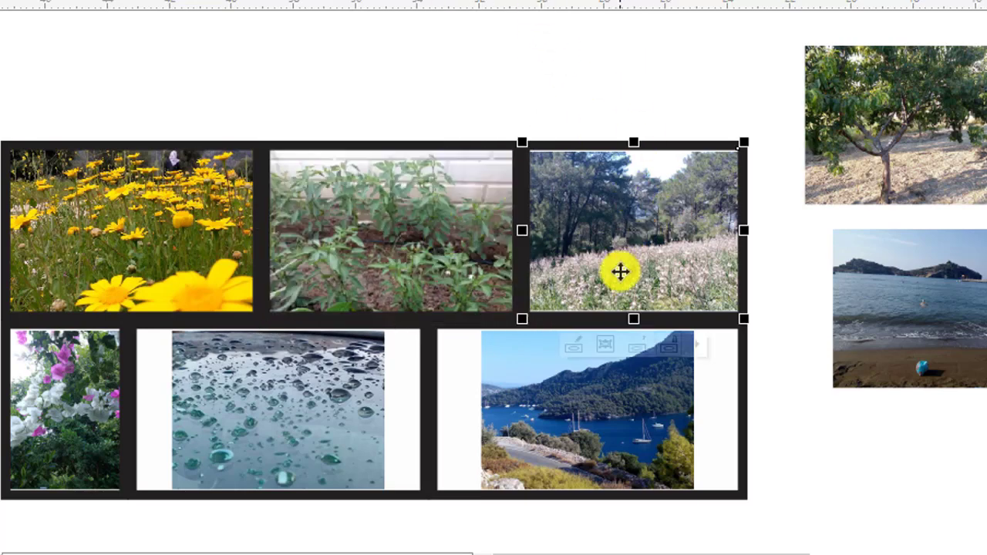
{"action": "left_click", "coordinate": [606, 347]}
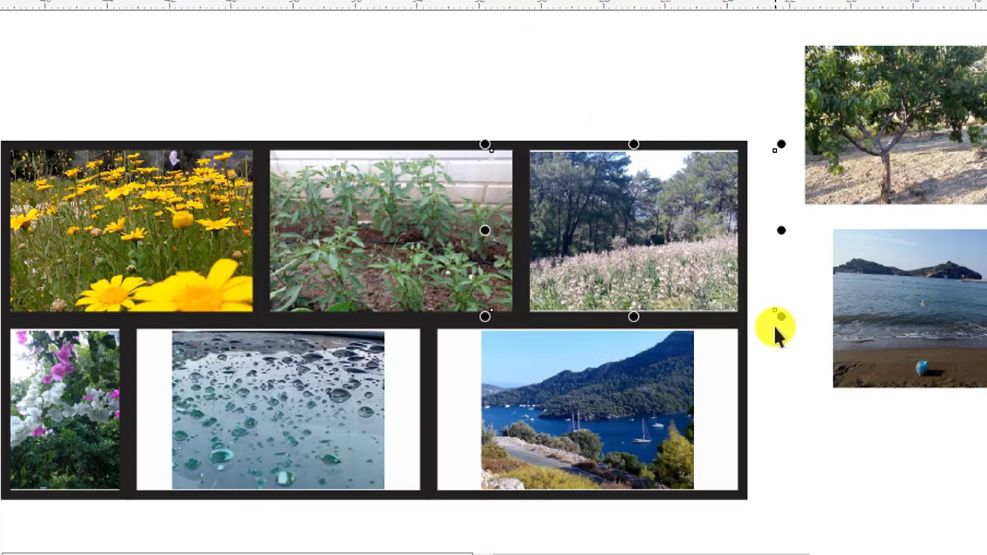
Select the lower-left frame's PowerClip contents and enlarge the blossom photo to cover the narrow frame
{"action": "left_click", "coordinate": [85, 432]}
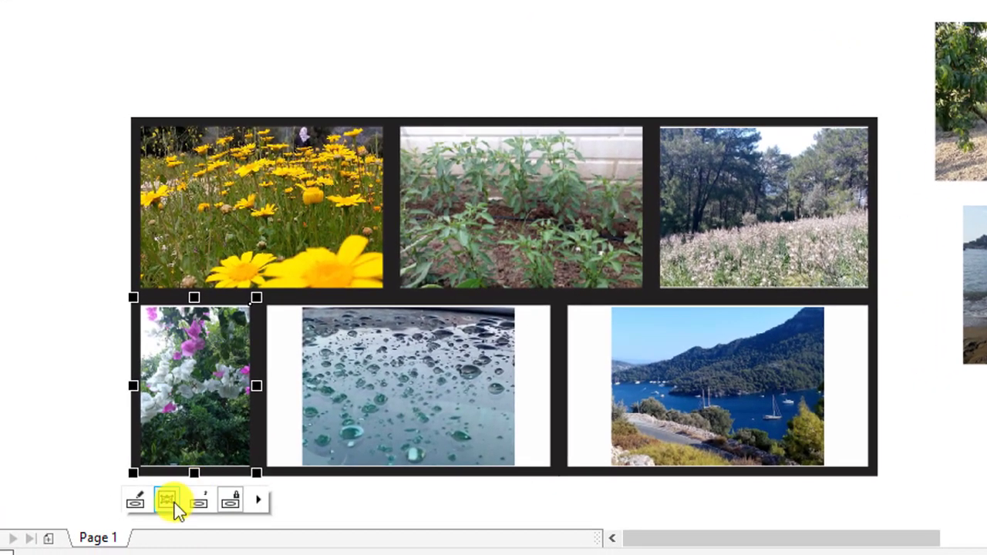
{"action": "left_click", "coordinate": [174, 503]}
{"action": "left_click_drag", "start_coordinate": [263, 476], "coordinate": [277, 494]}
{"action": "left_click_drag", "start_coordinate": [133, 309], "coordinate": [121, 289]}
Try to scale the water drops photo inside the lower-middle frame
{"action": "left_click", "coordinate": [392, 349]}
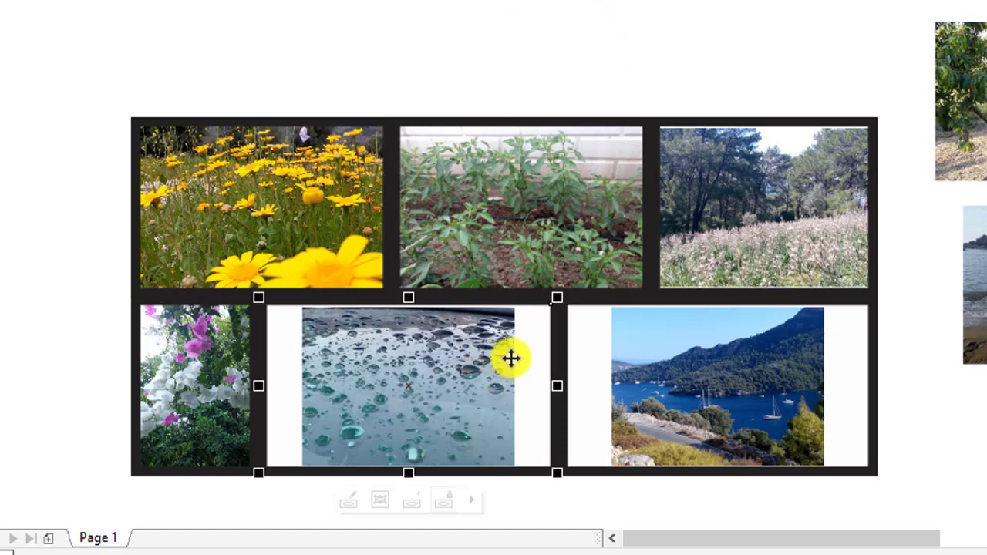
{"action": "left_click", "coordinate": [378, 502]}
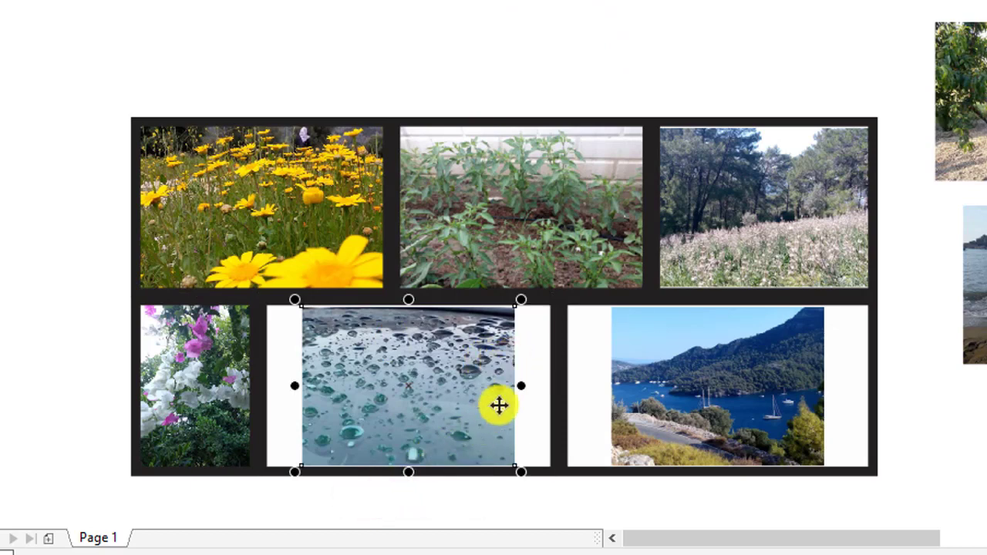
{"action": "left_click_drag", "start_coordinate": [522, 301], "coordinate": [522, 301]}
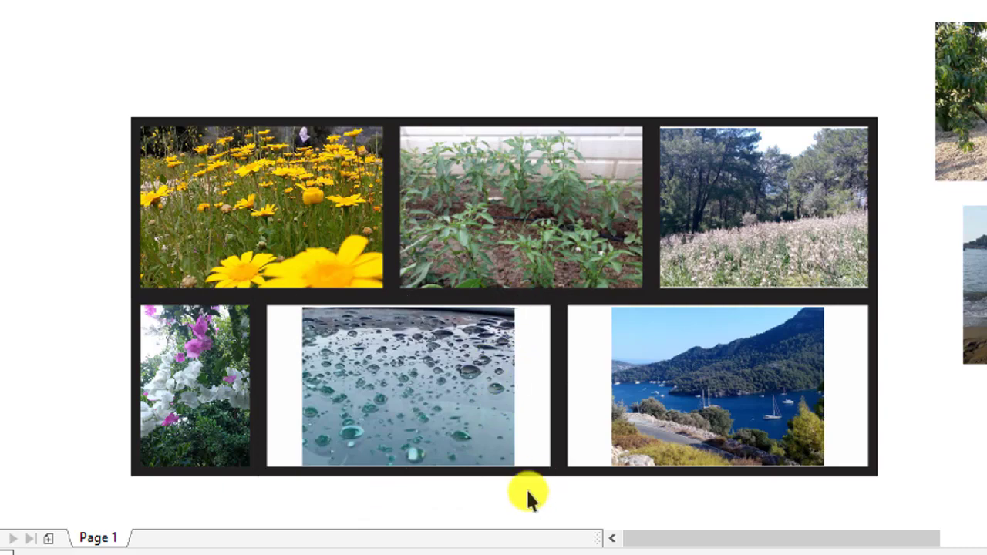
Extract the water drops photo from the lower-middle frame and move it below the beach photo
{"action": "left_click", "coordinate": [441, 456]}
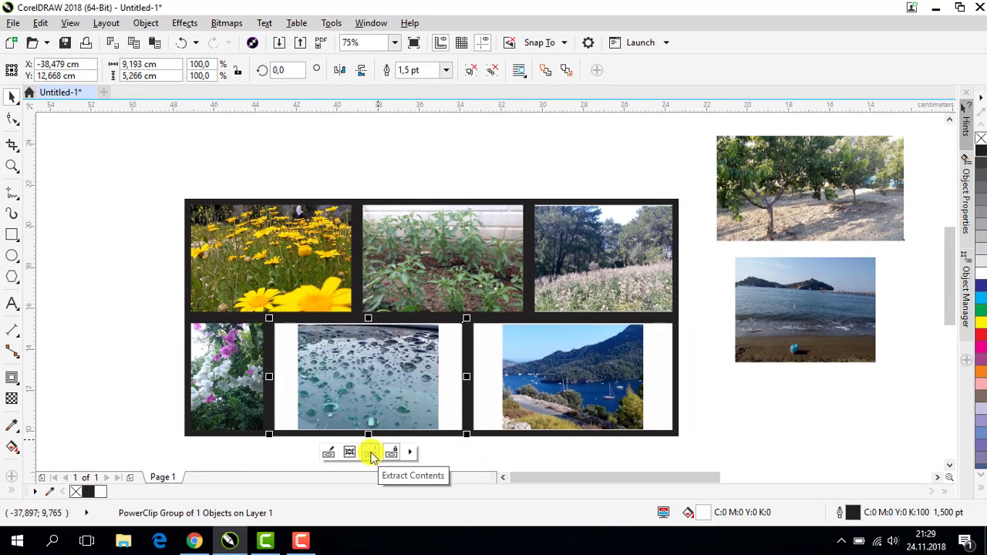
{"action": "left_click", "coordinate": [412, 502]}
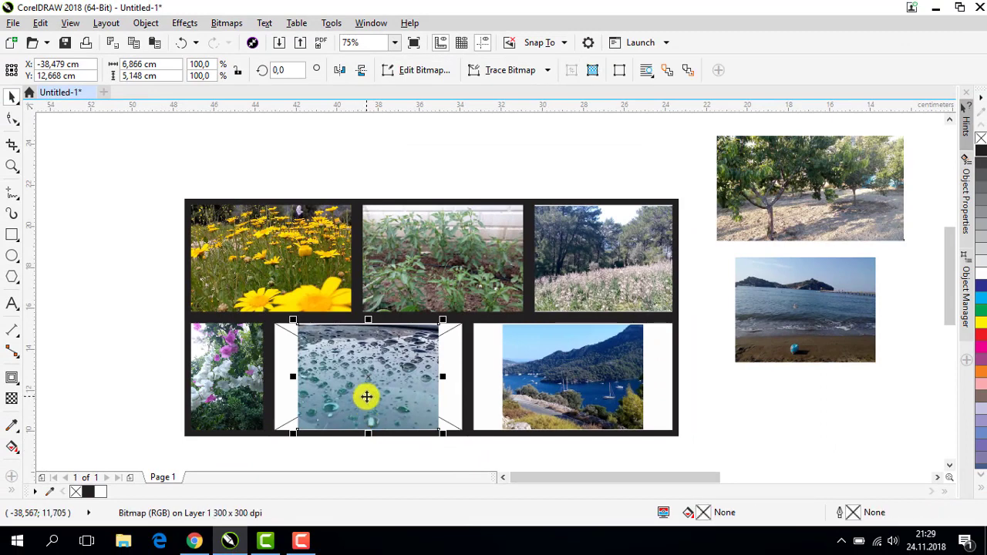
{"action": "left_click_drag", "start_coordinate": [366, 396], "coordinate": [862, 446]}
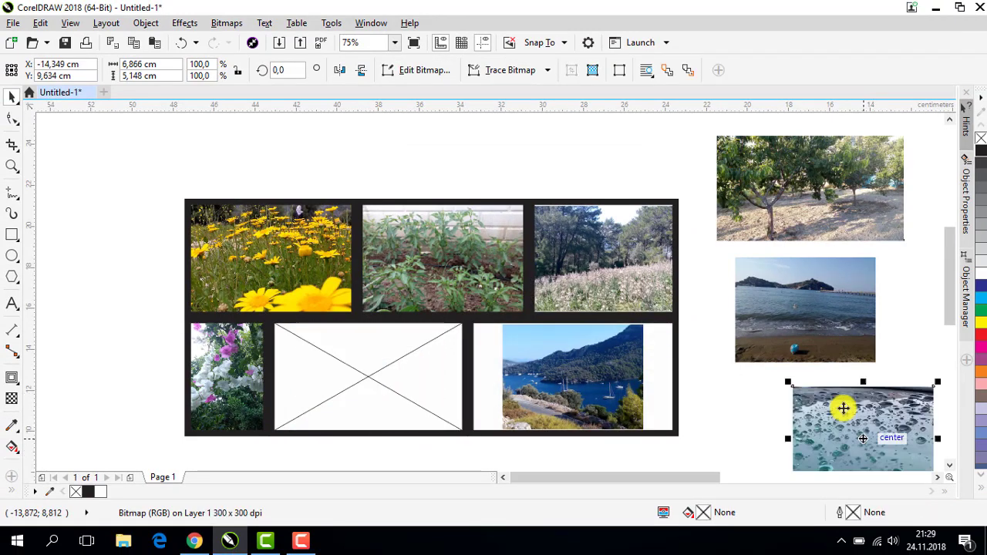
Place the beach photo inside the emptied lower-middle PowerClip frame
{"action": "left_click", "coordinate": [803, 320]}
{"action": "right_click", "coordinate": [802, 317]}
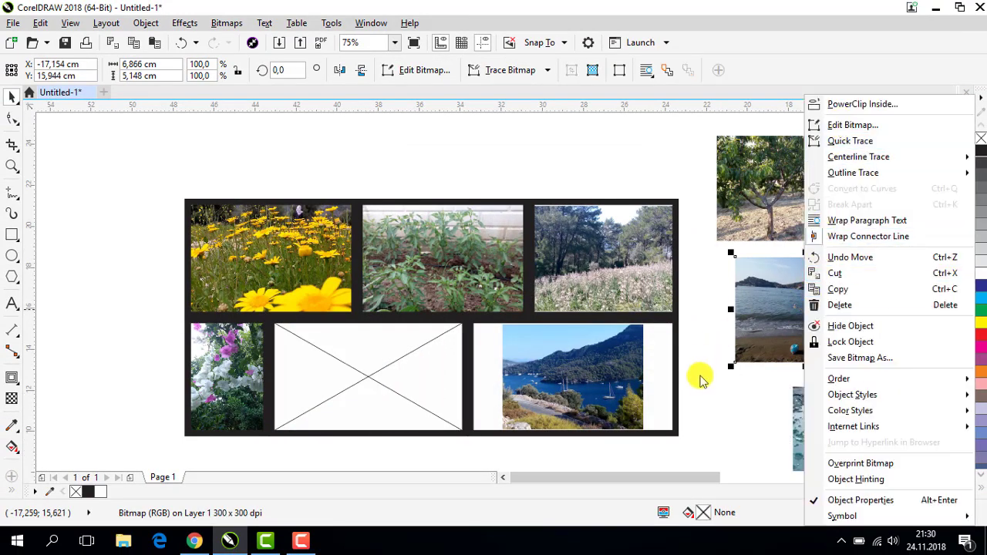
{"action": "left_click", "coordinate": [700, 378]}
{"action": "left_click_drag", "start_coordinate": [771, 320], "coordinate": [353, 363]}
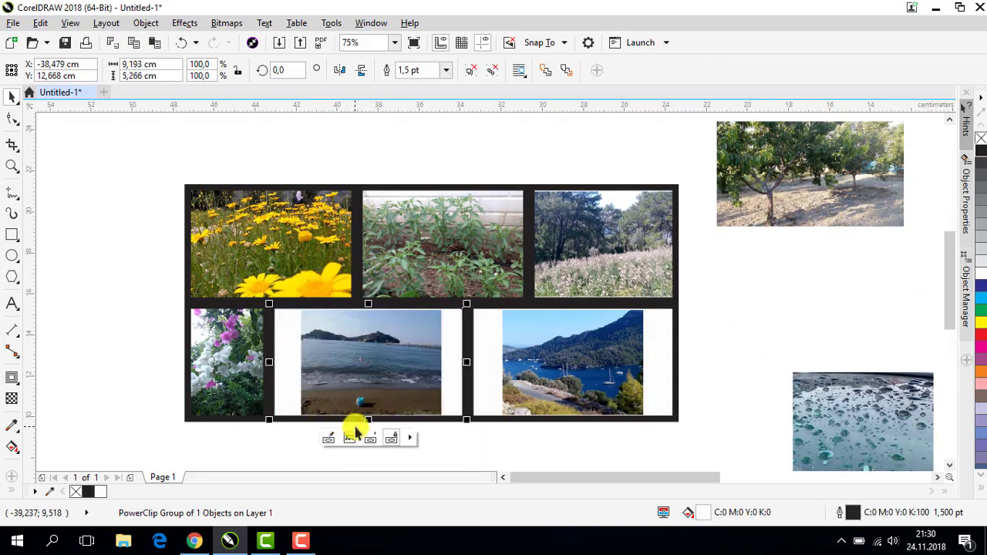
Enlarge the beach photo to about 9.9 × 7.4 cm within its frame, and move the leftover water drops photo under the tree photo
{"action": "left_click", "coordinate": [349, 438]}
{"action": "left_click_drag", "start_coordinate": [445, 419], "coordinate": [478, 443]}
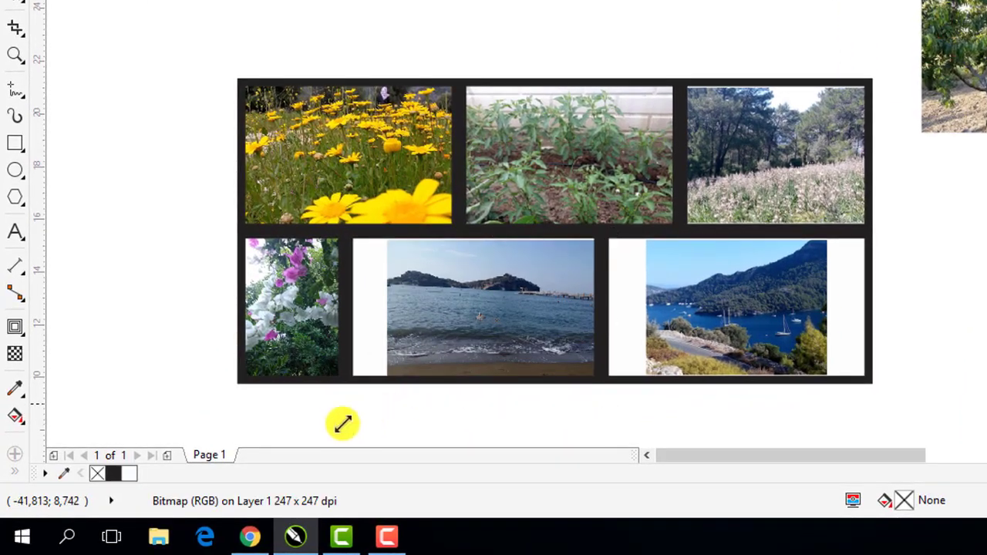
{"action": "left_click_drag", "start_coordinate": [342, 423], "coordinate": [340, 350]}
{"action": "left_click", "coordinate": [820, 320]}
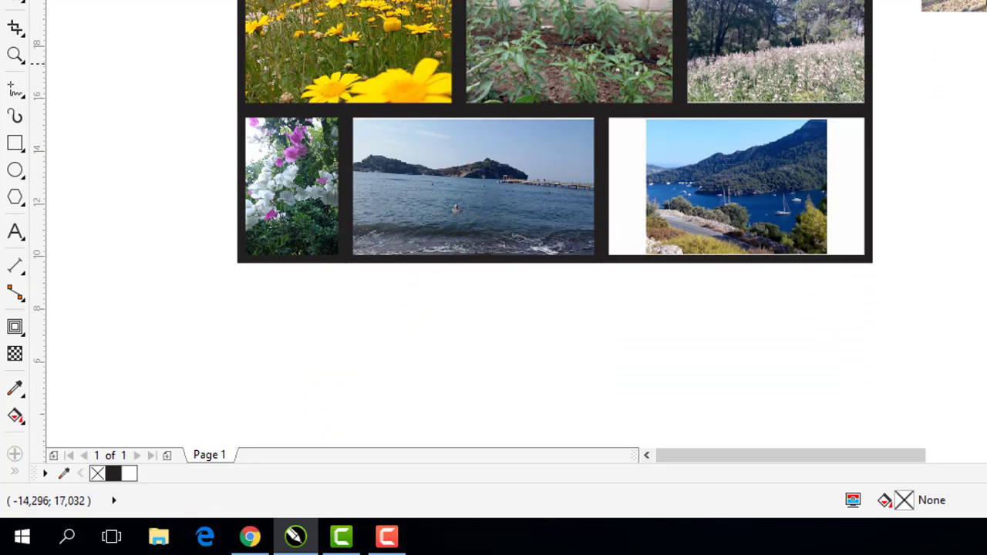
{"action": "left_click_drag", "start_coordinate": [986, 246], "coordinate": [986, 118]}
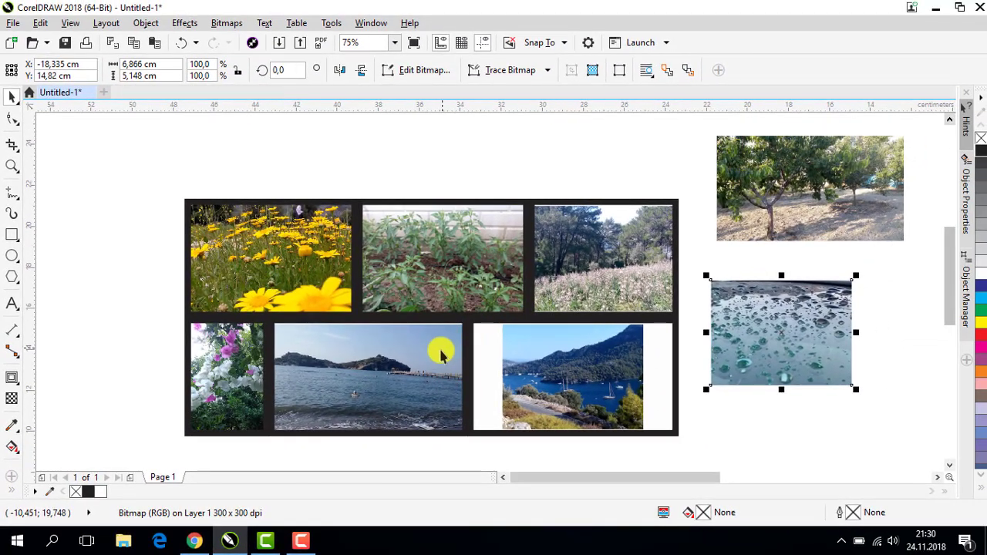
Select the lower-right frame's PowerClip contents and enlarge the bay photo until it fills the frame
{"action": "left_click", "coordinate": [610, 348]}
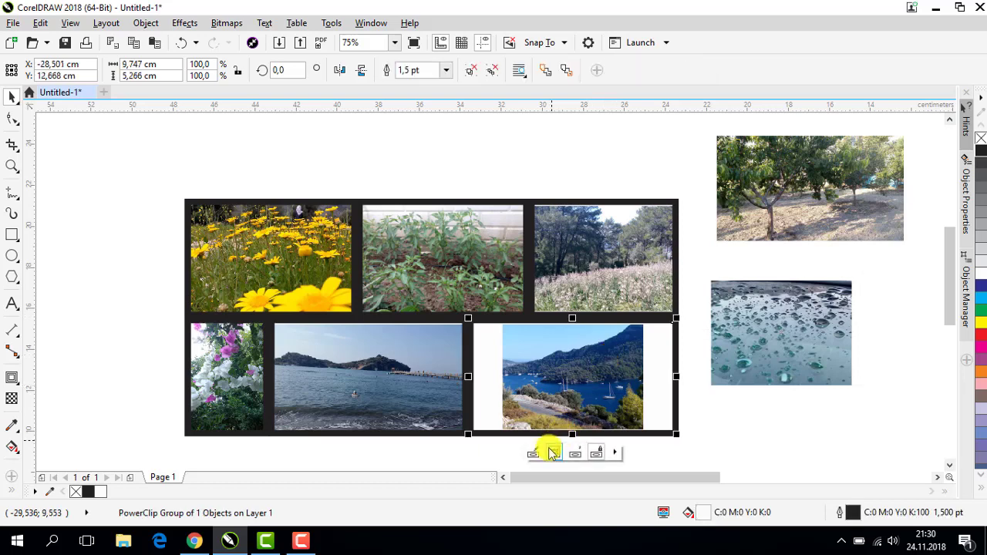
{"action": "left_click", "coordinate": [553, 452]}
{"action": "left_click_drag", "start_coordinate": [650, 319], "coordinate": [686, 301]}
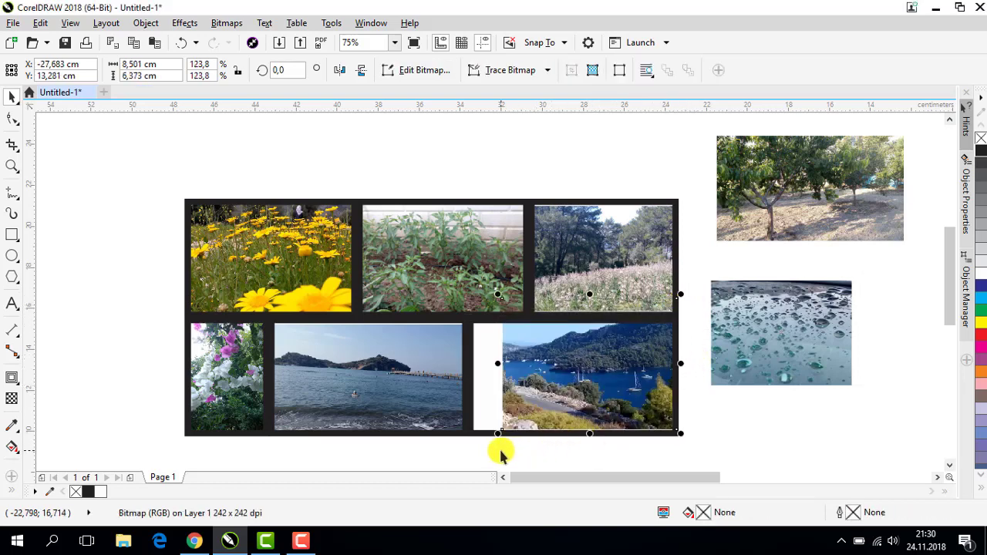
{"action": "left_click_drag", "start_coordinate": [498, 434], "coordinate": [449, 461]}
{"action": "left_click", "coordinate": [793, 436]}
Delete the leftover water drops and tree photos beside the collage
{"action": "left_click", "coordinate": [794, 346]}
{"action": "right_click", "coordinate": [795, 346]}
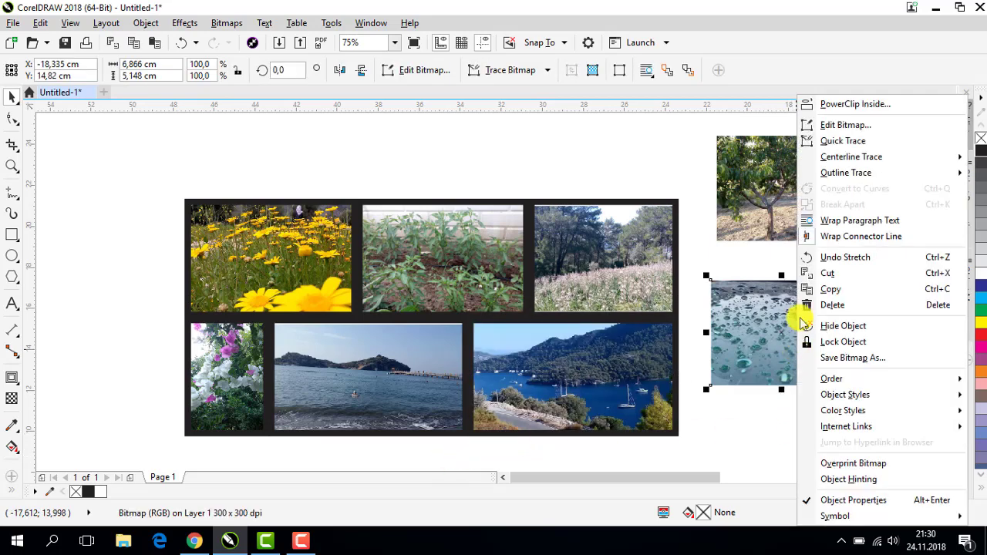
{"action": "left_click", "coordinate": [806, 305]}
{"action": "right_click", "coordinate": [779, 220]}
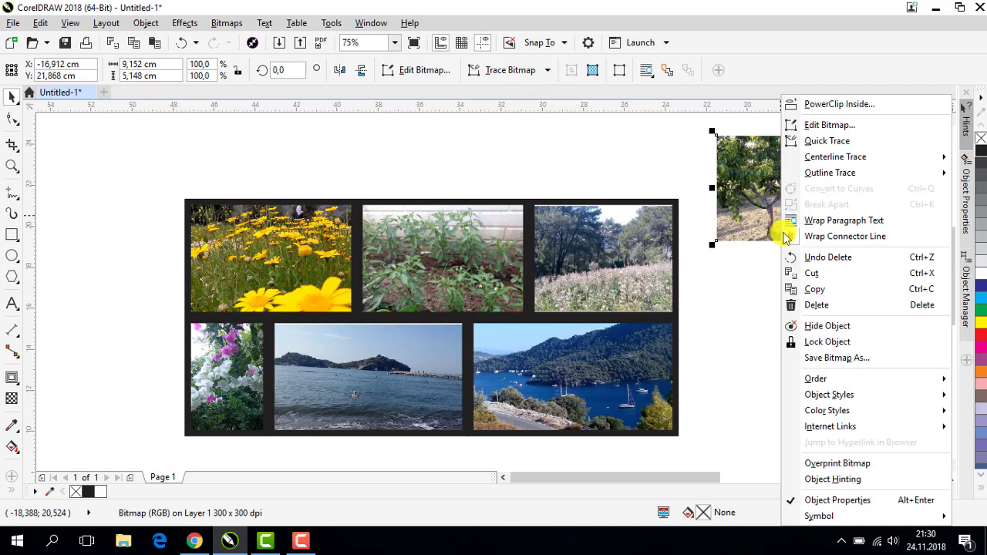
{"action": "left_click", "coordinate": [805, 306]}
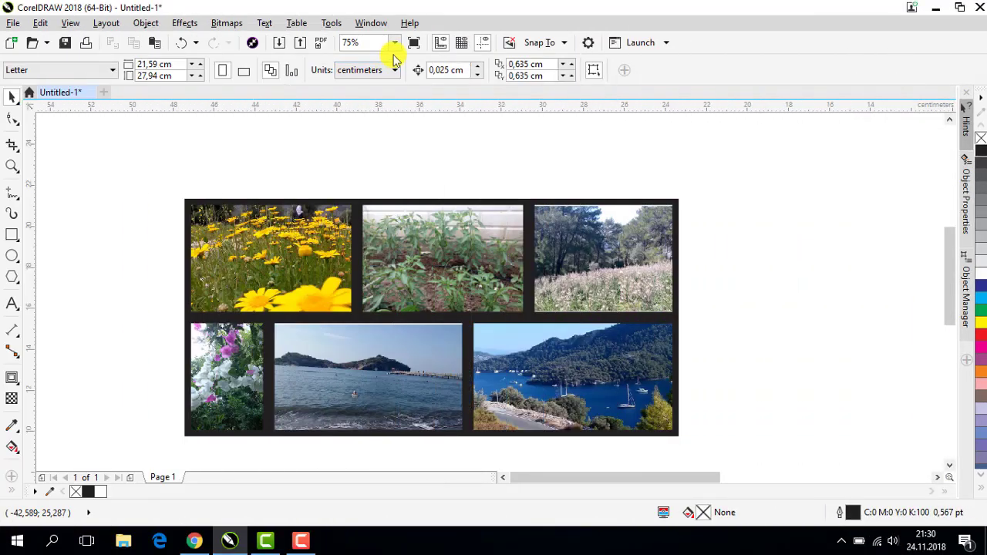
Enlarge the beach photo to about 10.3 × 7.7 cm to cover the gap along the lower-middle frame's upper edge
{"action": "left_click", "coordinate": [391, 45]}
{"action": "left_click", "coordinate": [359, 68]}
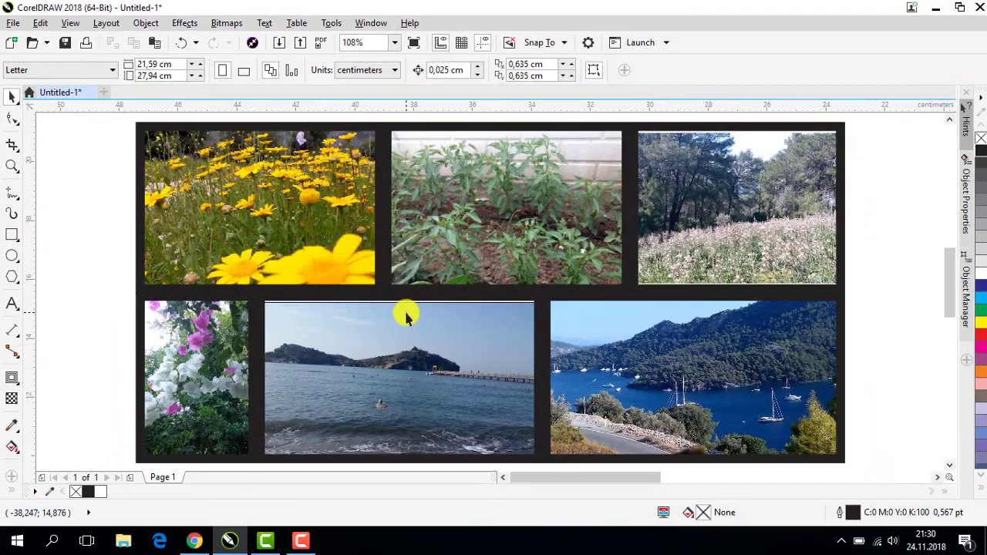
{"action": "left_click", "coordinate": [394, 297]}
{"action": "left_click", "coordinate": [380, 280]}
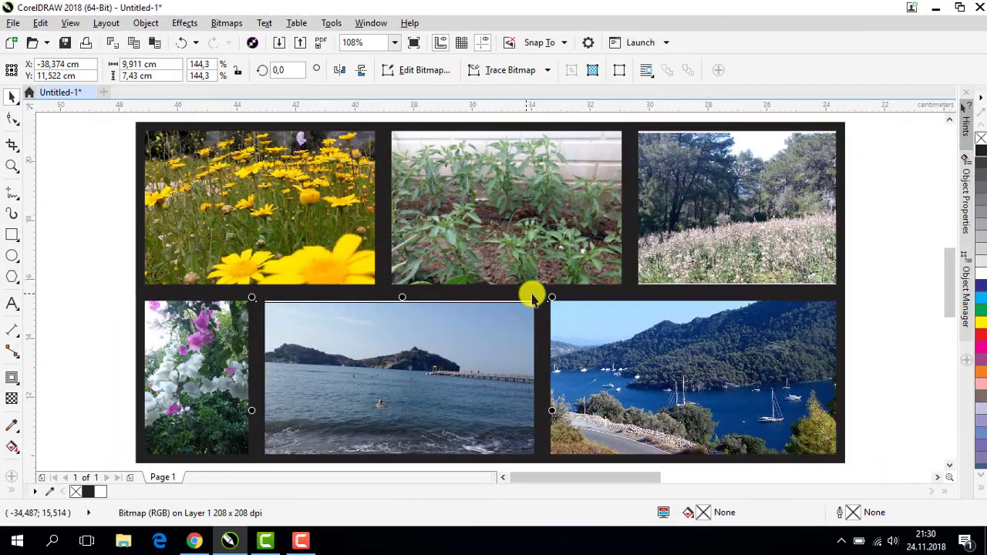
{"action": "left_click_drag", "start_coordinate": [553, 295], "coordinate": [562, 290]}
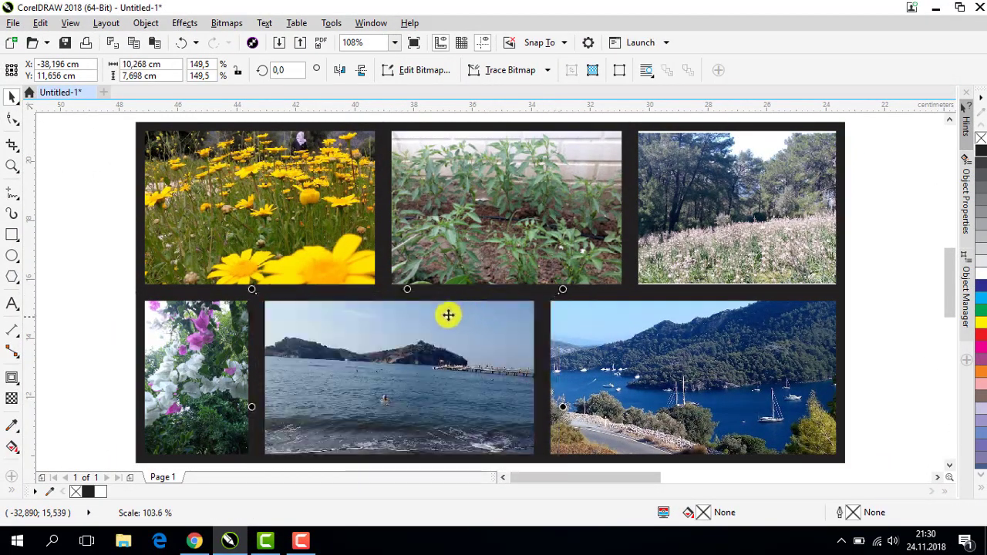
{"action": "left_click", "coordinate": [75, 175]}
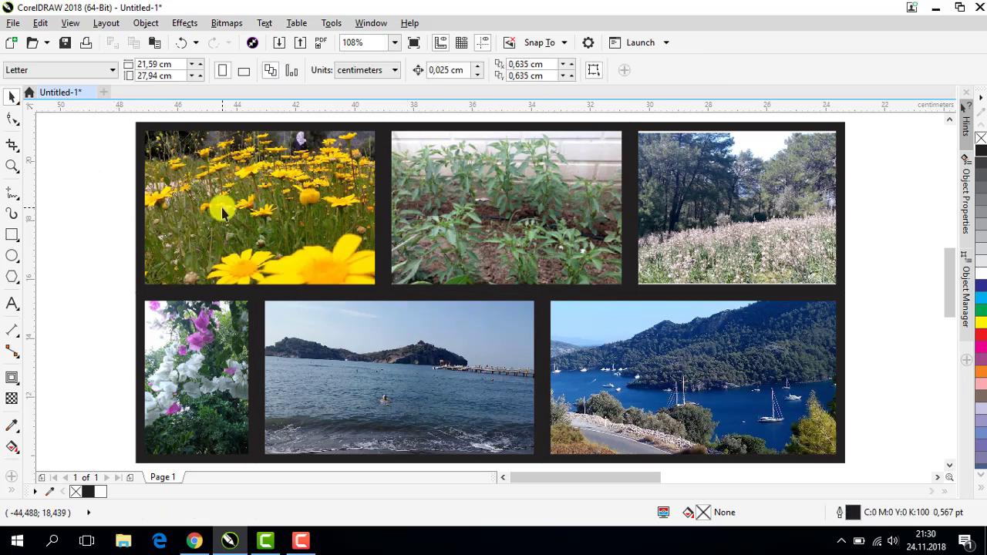
Select all six photo frames of the collage and group them
{"action": "left_click", "coordinate": [223, 214]}
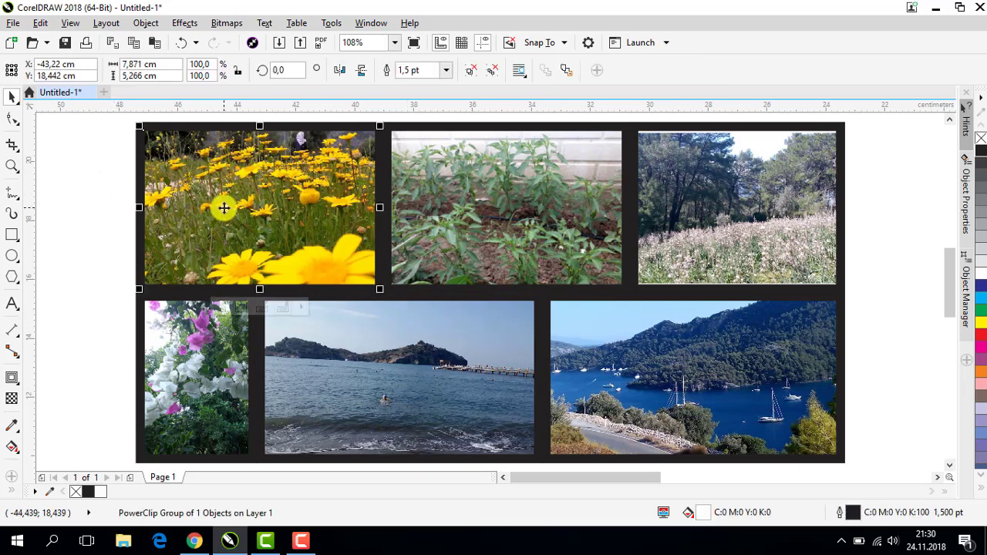
{"action": "left_click", "coordinate": [478, 171], "text": "shift"}
{"action": "left_click", "coordinate": [683, 187], "text": "shift"}
{"action": "left_click", "coordinate": [673, 348], "text": "shift"}
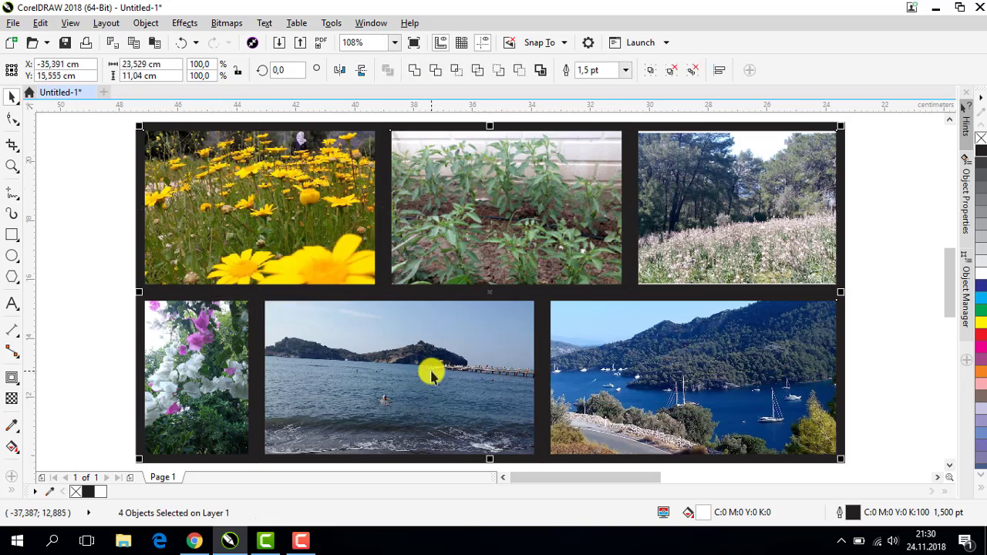
{"action": "left_click", "coordinate": [429, 370], "text": "shift"}
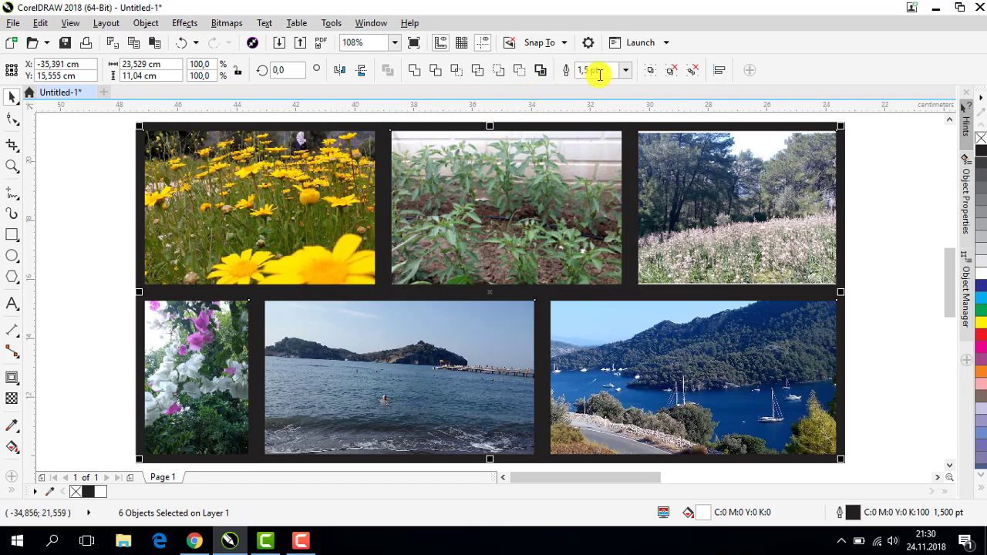
{"action": "key", "text": "ctrl+g"}
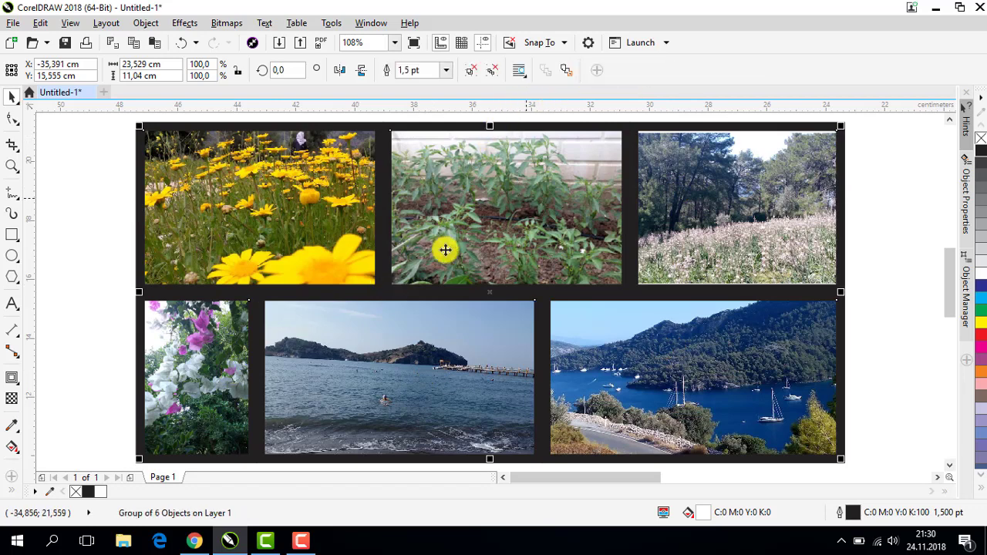
Apply an outside contour with a 0,254 cm offset to the photo group, trying two steps and settling on one
{"action": "left_click", "coordinate": [12, 378]}
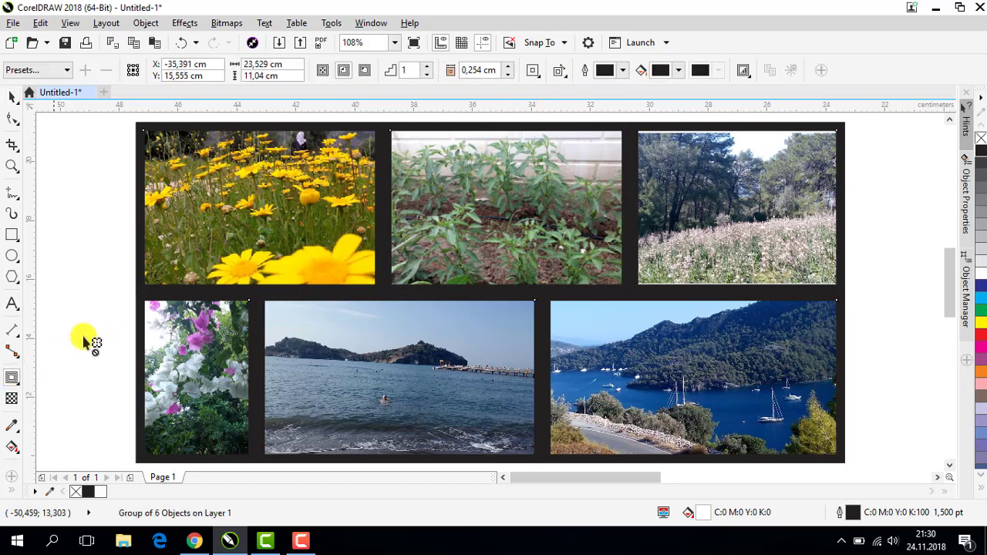
{"action": "left_click", "coordinate": [366, 70]}
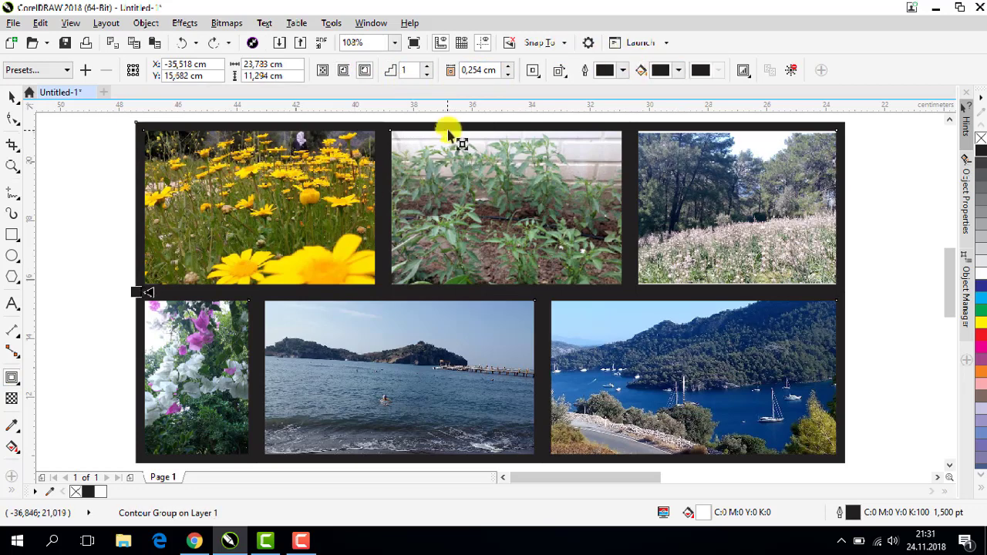
{"action": "left_click", "coordinate": [426, 66]}
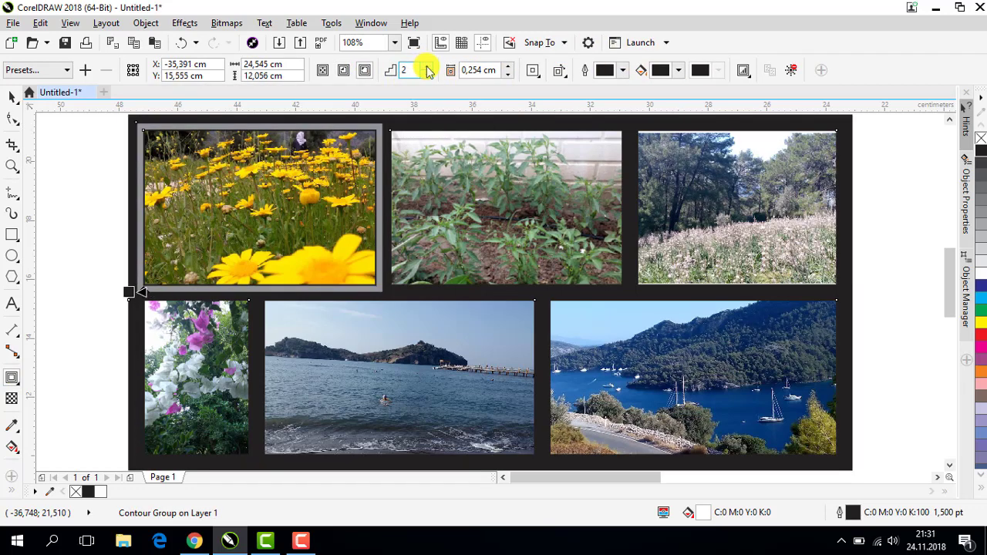
{"action": "left_click", "coordinate": [427, 75]}
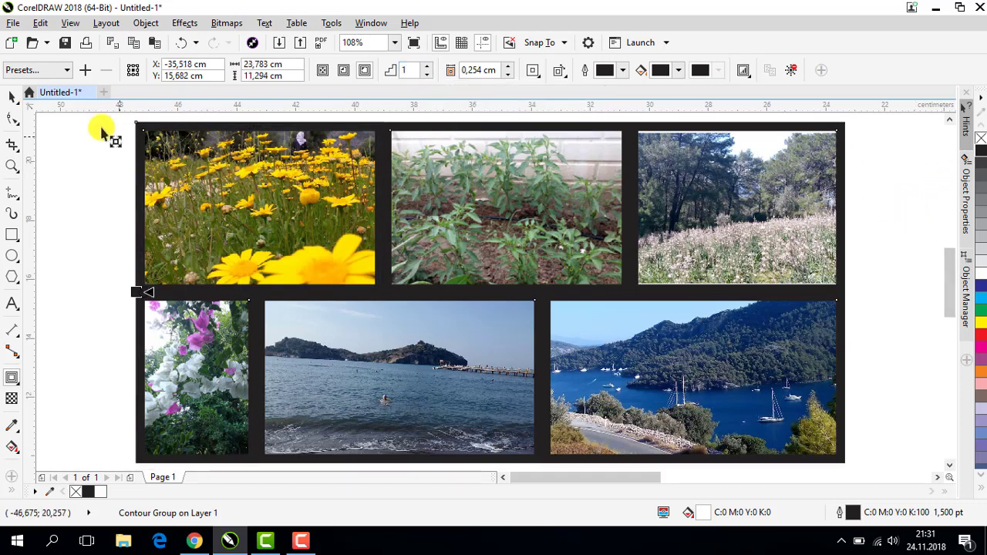
Try moving the photo group away from its black background and undo the move
{"action": "left_click", "coordinate": [13, 98]}
{"action": "left_click_drag", "start_coordinate": [342, 211], "coordinate": [494, 328]}
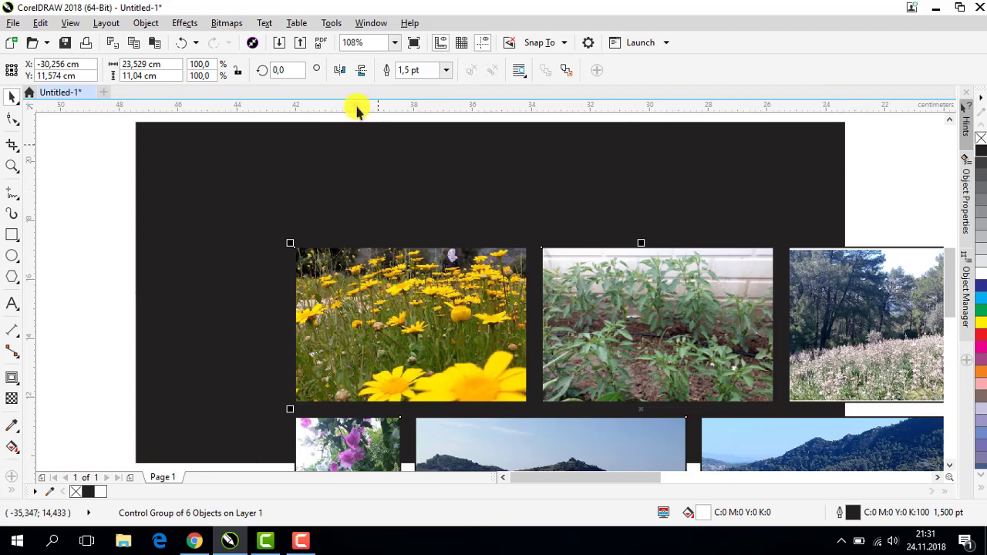
{"action": "left_click", "coordinate": [180, 45]}
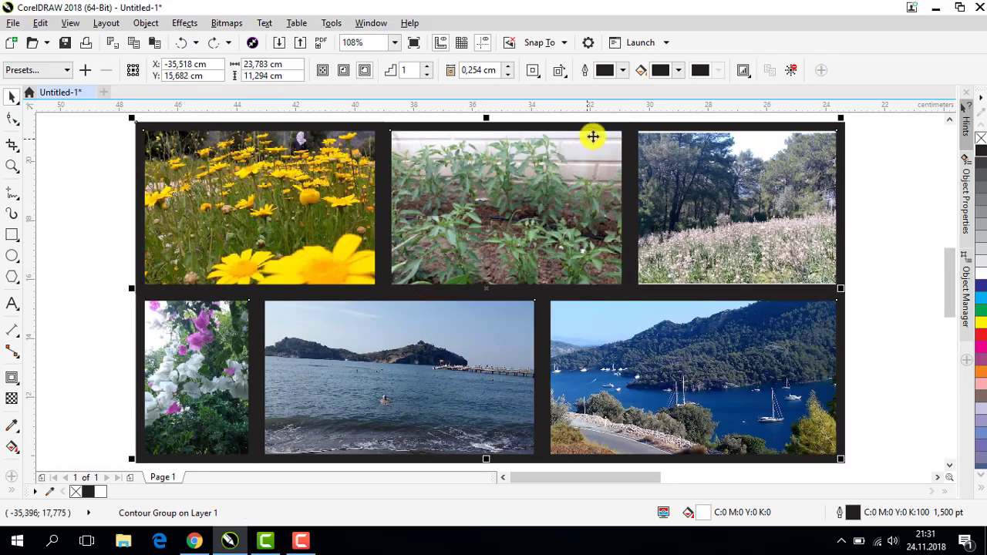
Make the photo frames' outlines white and clear the contour from the group
{"action": "right_click", "coordinate": [980, 276]}
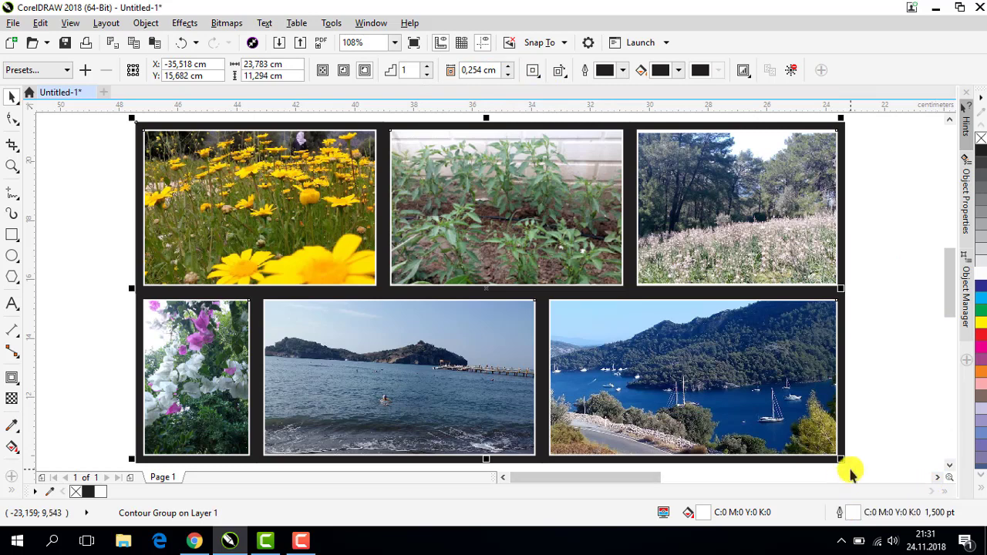
{"action": "left_click", "coordinate": [790, 70]}
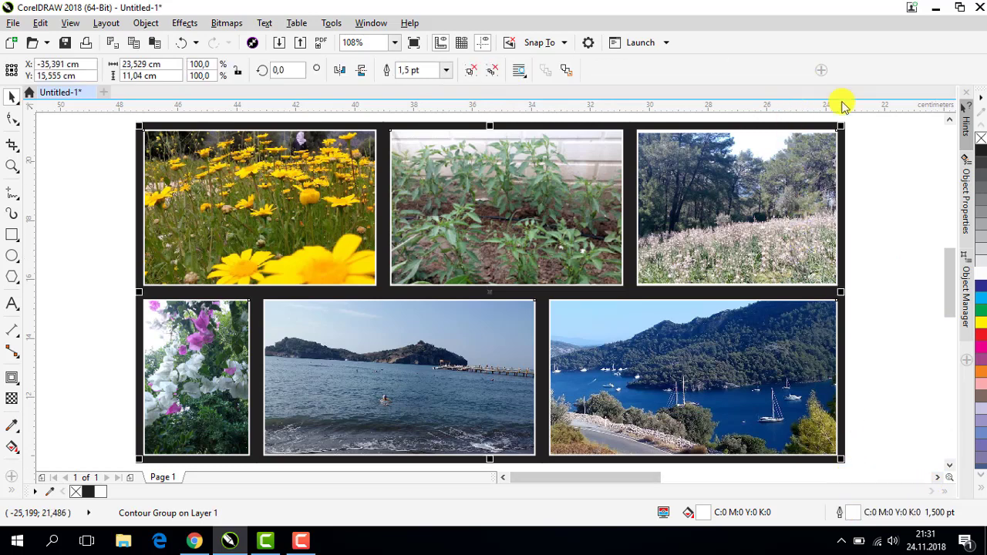
Select the group of six photo frames, try a 2.0 pt outline, and settle on an outline width of 3.0 pt
{"action": "left_click", "coordinate": [905, 208]}
{"action": "left_click", "coordinate": [769, 196]}
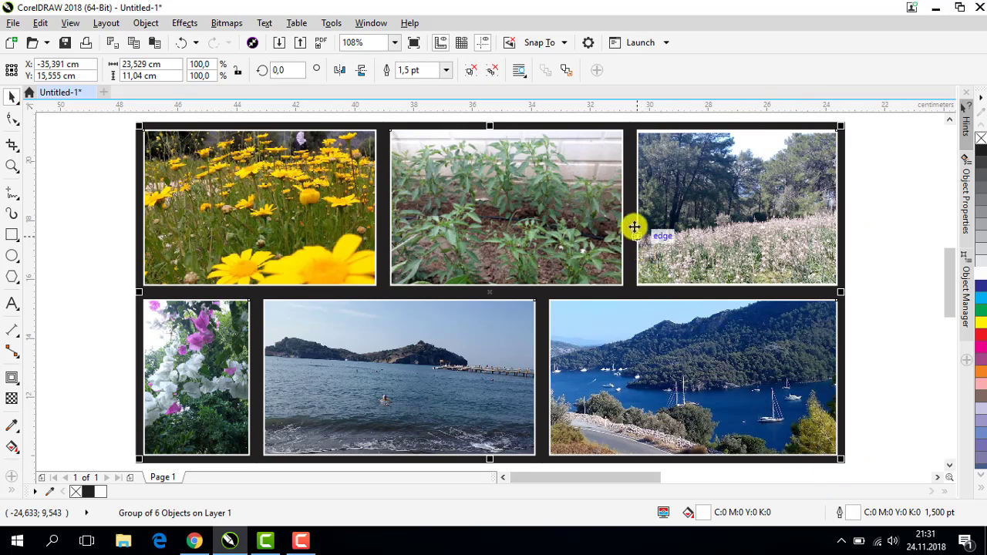
{"action": "left_click", "coordinate": [446, 71]}
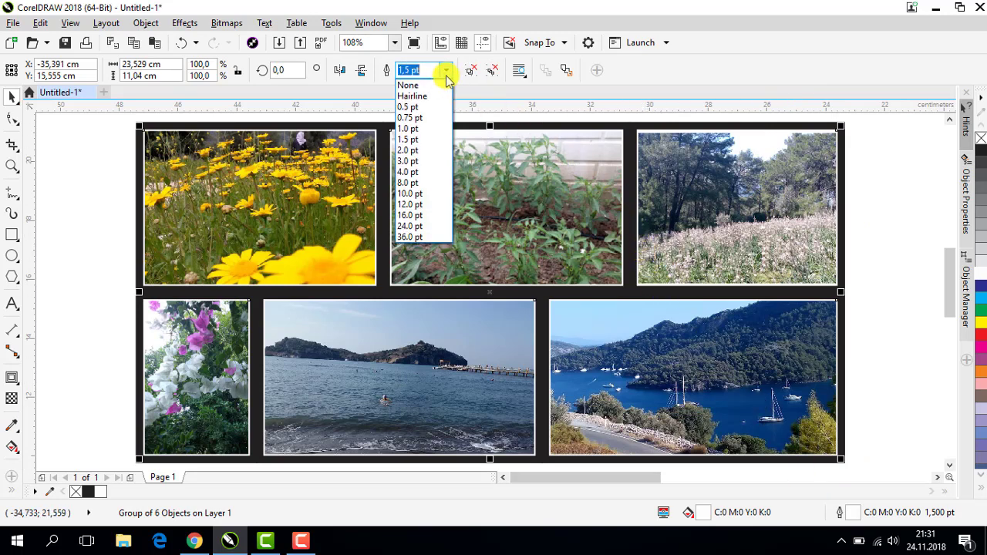
{"action": "left_click", "coordinate": [411, 149]}
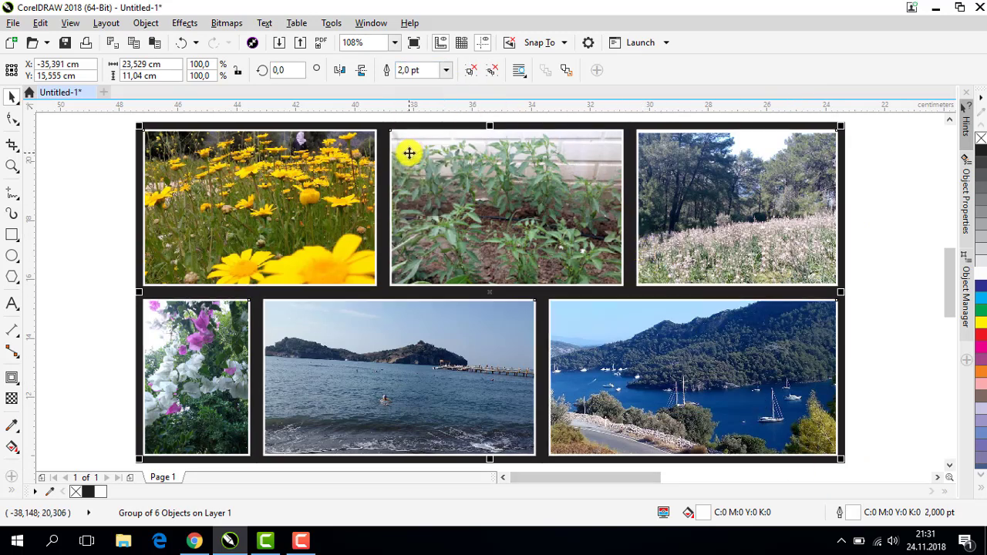
{"action": "left_click", "coordinate": [445, 70]}
{"action": "left_click", "coordinate": [412, 164]}
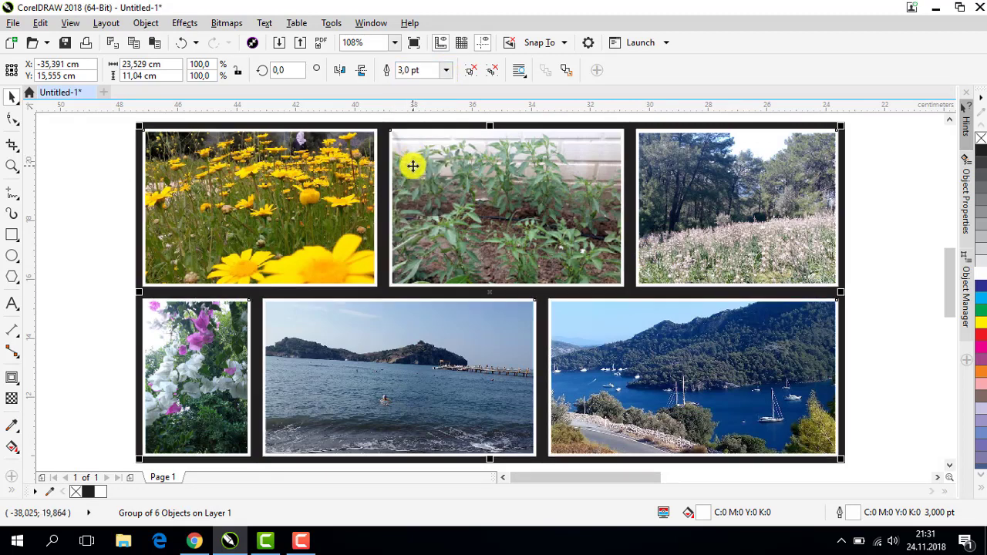
{"action": "left_click", "coordinate": [895, 222]}
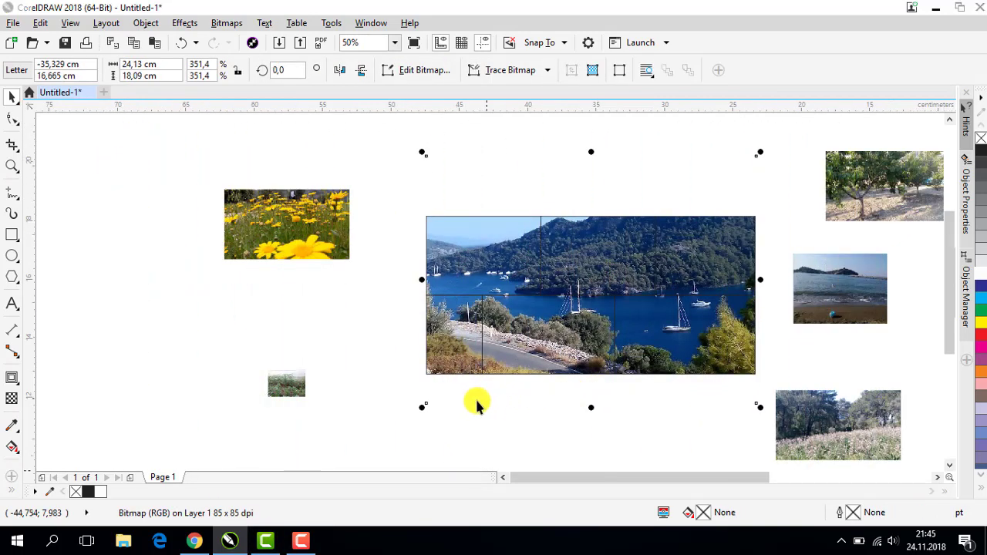
Give the six-frame PowerClip group holding the bay photo a white outline 3.0 pt wide
{"action": "left_click", "coordinate": [685, 147]}
{"action": "left_click", "coordinate": [654, 244]}
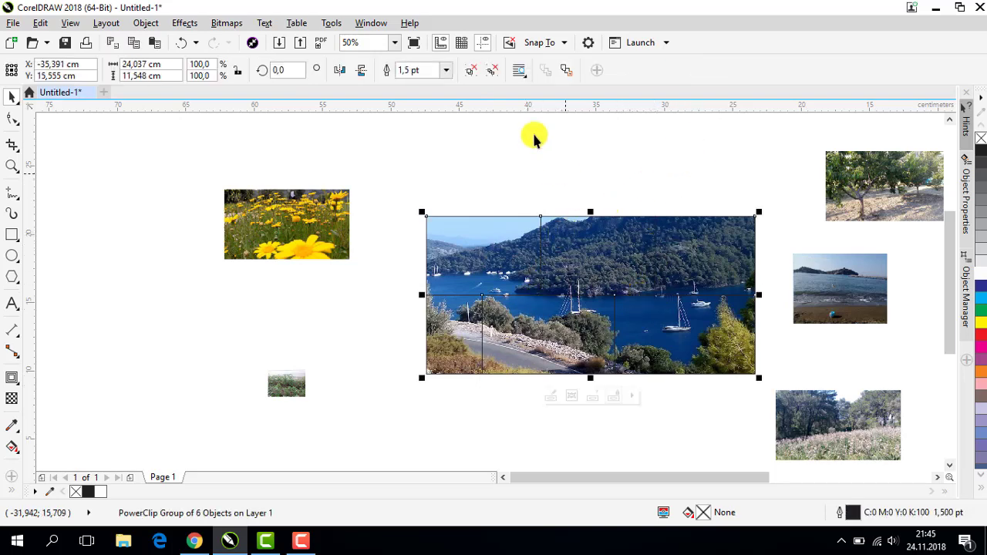
{"action": "right_click", "coordinate": [982, 271]}
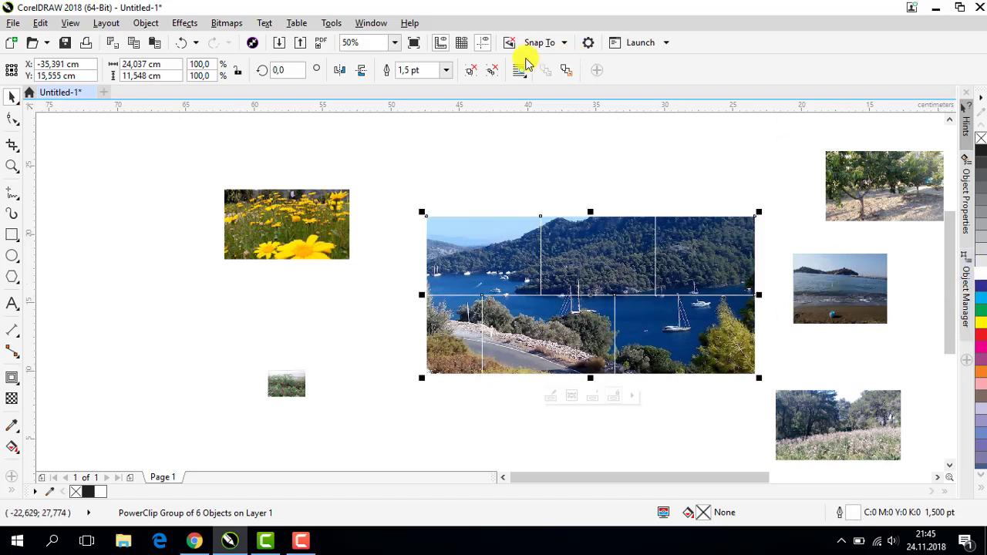
{"action": "left_click", "coordinate": [447, 71]}
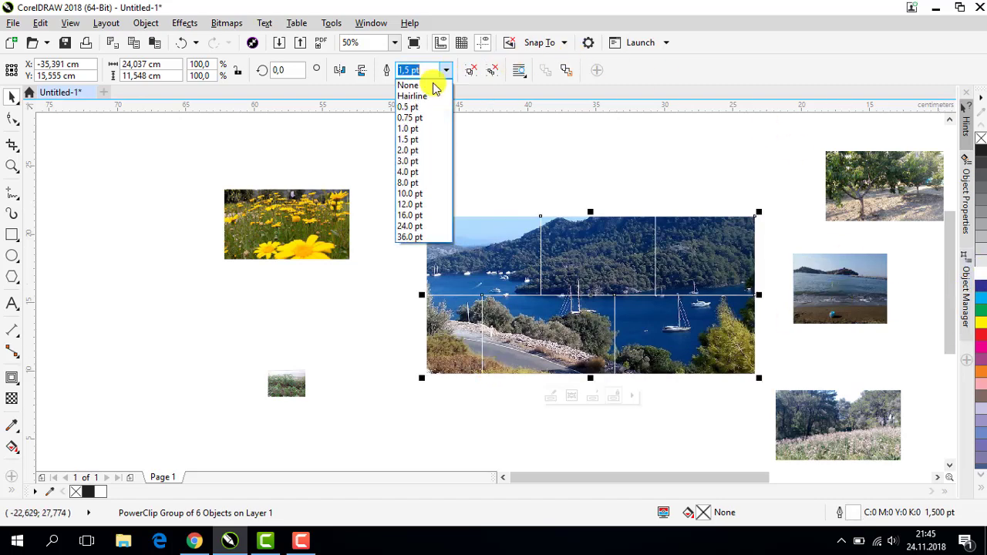
{"action": "left_click", "coordinate": [404, 162]}
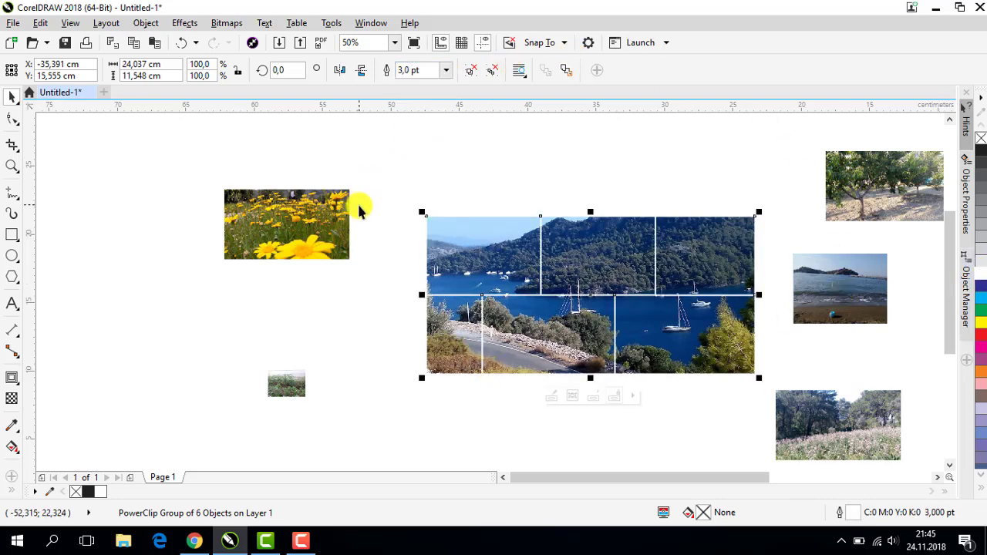
{"action": "left_click", "coordinate": [519, 149]}
{"action": "left_click", "coordinate": [494, 281]}
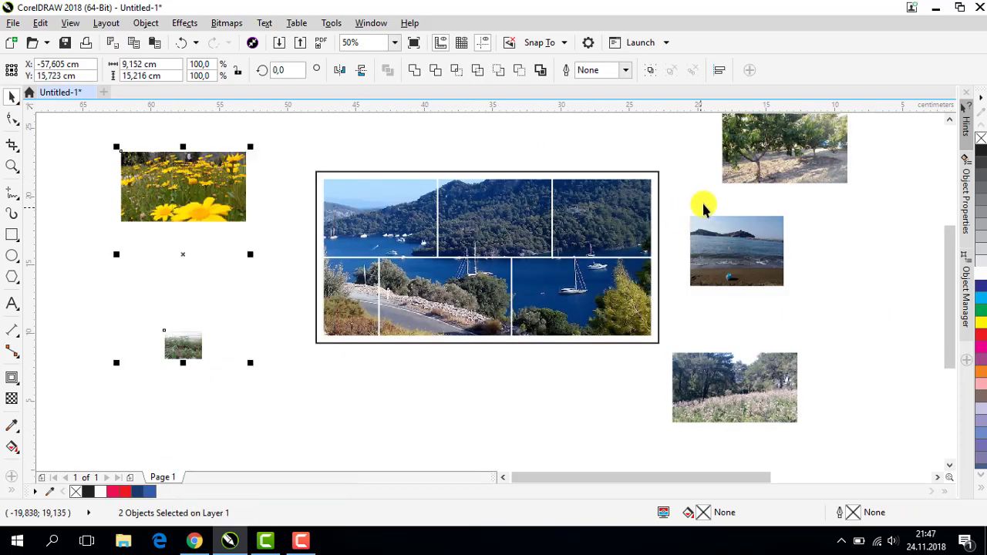
Delete the leftover photos on both sides of the framed bay collage
{"action": "scroll", "coordinate": [702, 204], "scroll_direction": "down", "scroll_amount": 1}
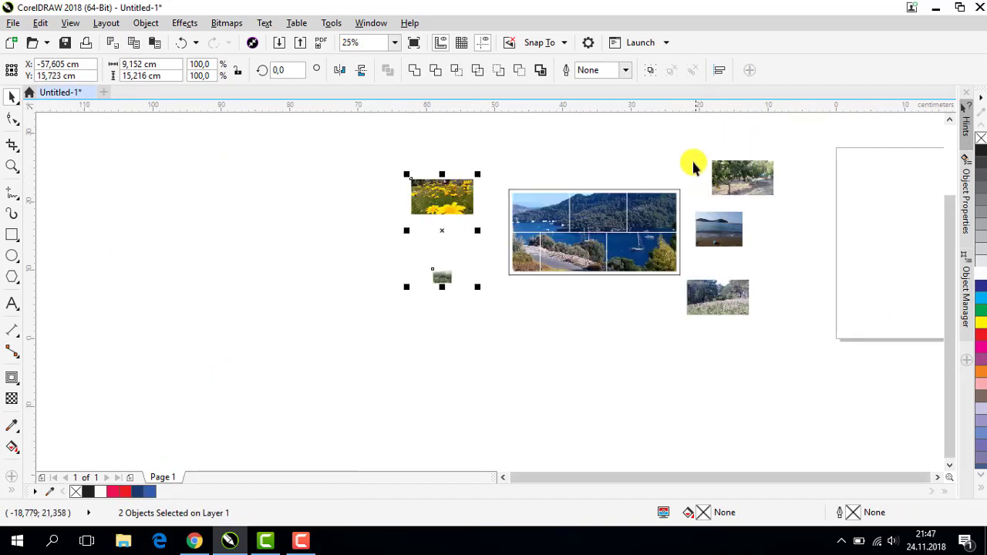
{"action": "left_click_drag", "start_coordinate": [802, 353], "coordinate": [804, 356]}
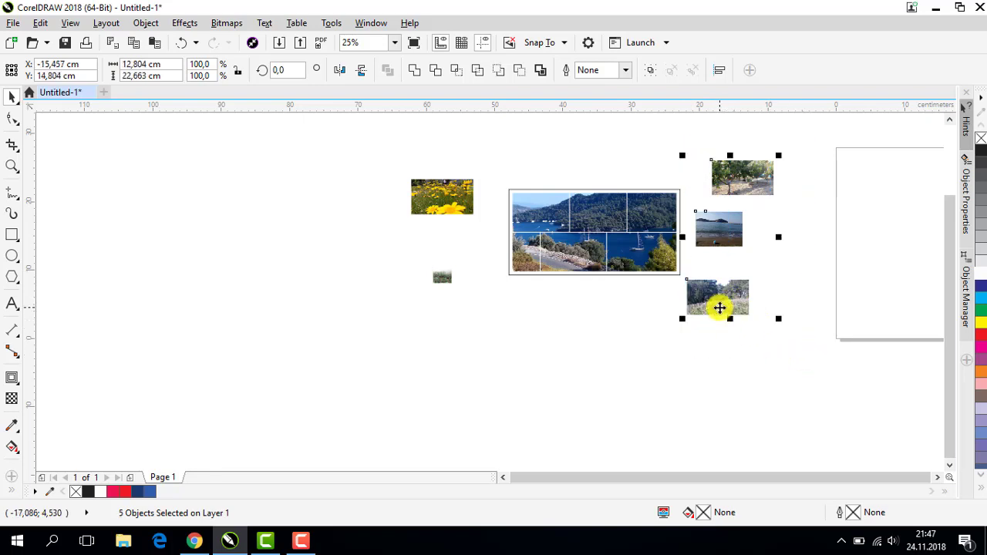
{"action": "right_click", "coordinate": [725, 293]}
{"action": "left_click", "coordinate": [761, 319]}
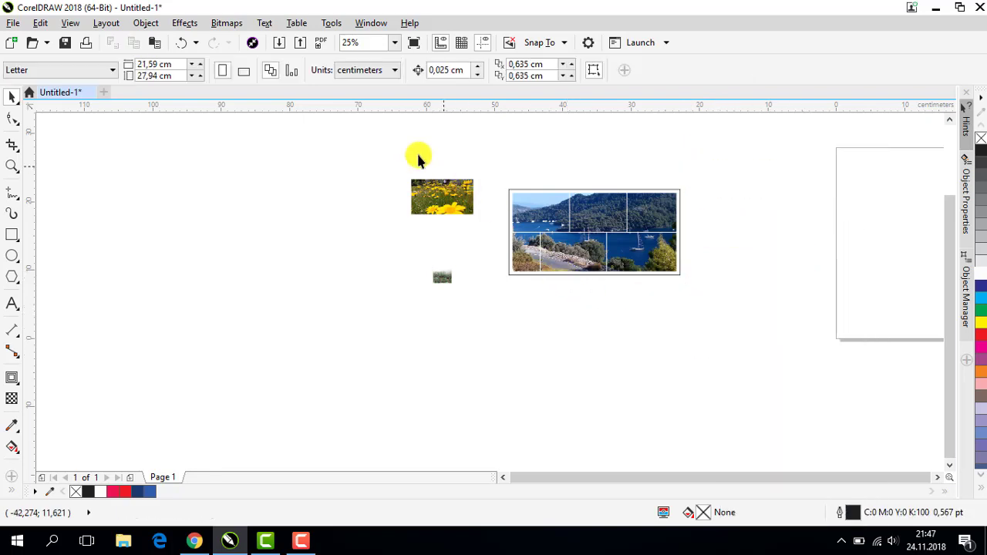
{"action": "left_click_drag", "start_coordinate": [379, 149], "coordinate": [493, 322]}
{"action": "right_click", "coordinate": [444, 207]}
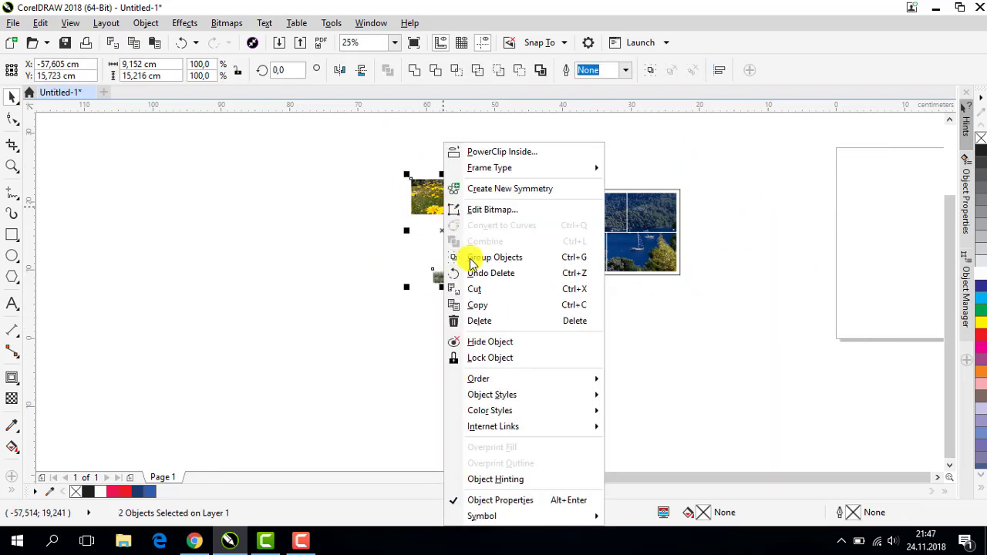
{"action": "left_click", "coordinate": [471, 321]}
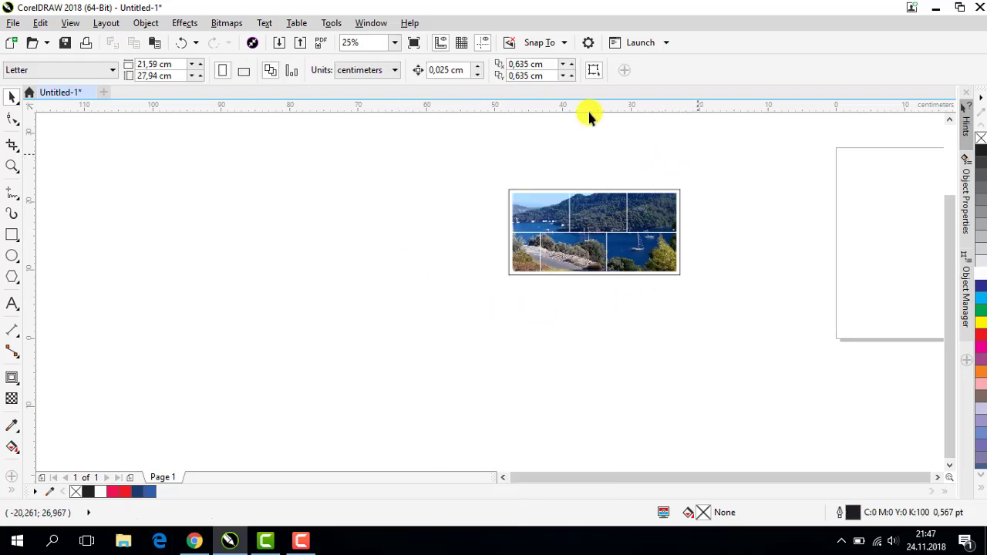
{"action": "left_click", "coordinate": [394, 42]}
{"action": "left_click", "coordinate": [361, 65]}
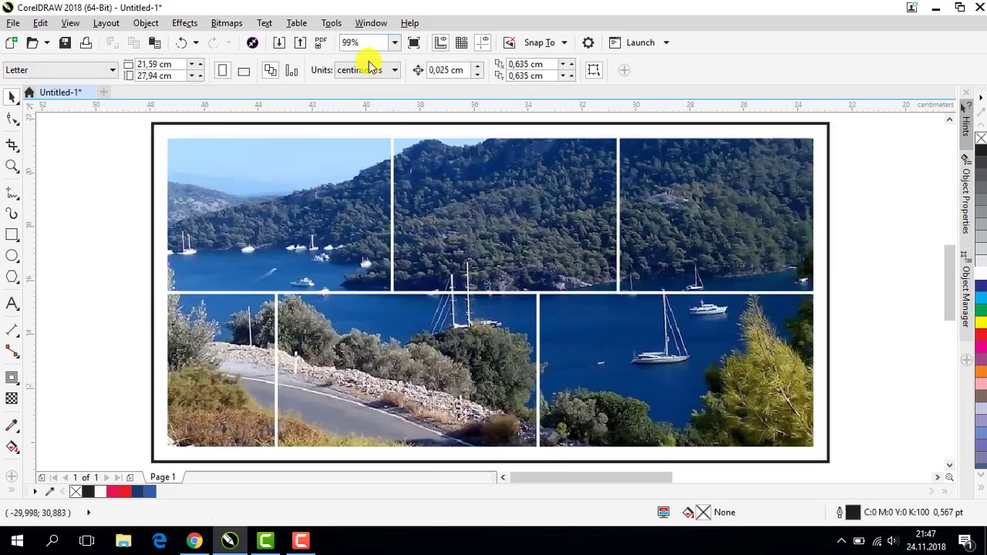
Separate the upper-right, lower-right and upper-middle PowerClip frames from the bay photo collage by moving them outward
{"action": "left_click_drag", "start_coordinate": [635, 254], "coordinate": [687, 220]}
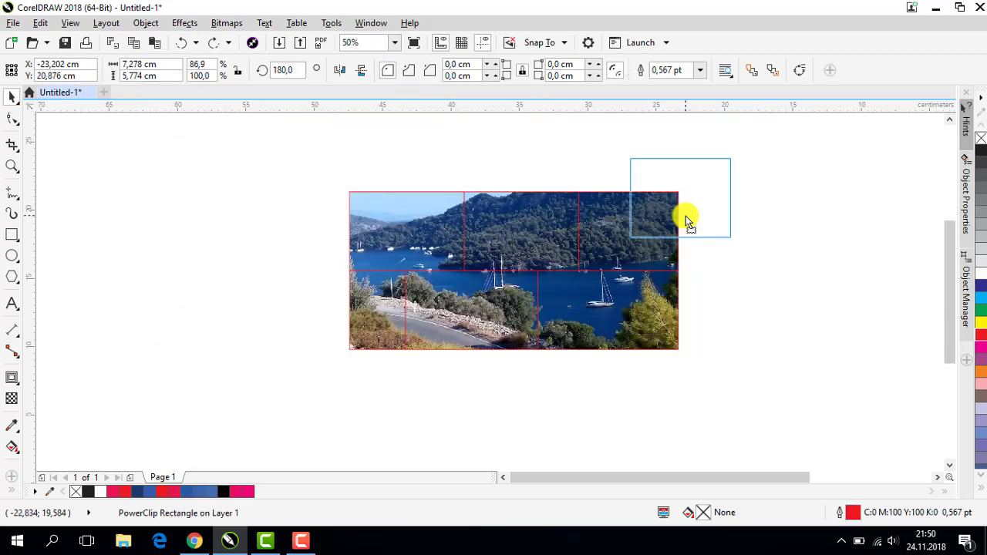
{"action": "left_click_drag", "start_coordinate": [626, 344], "coordinate": [736, 387]}
{"action": "left_click_drag", "start_coordinate": [547, 216], "coordinate": [584, 166]}
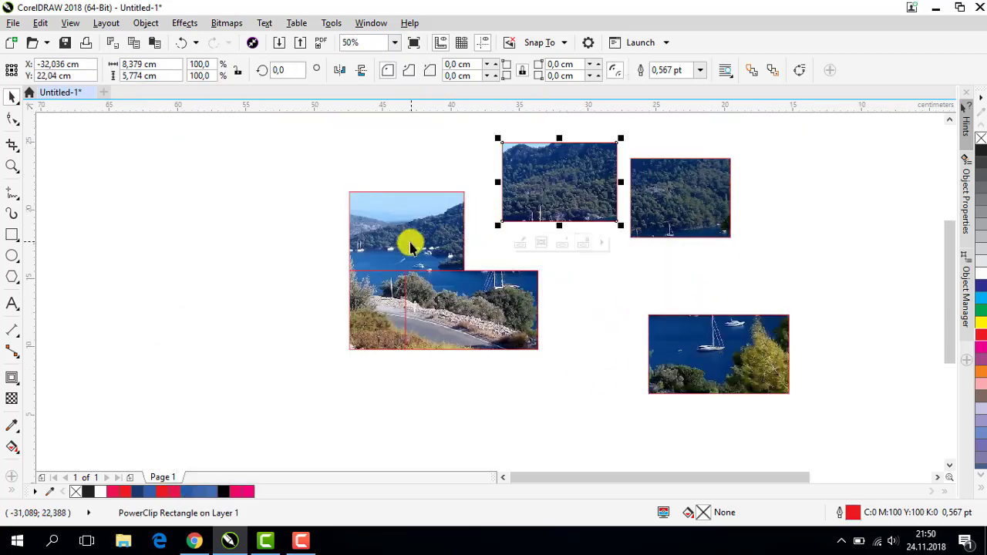